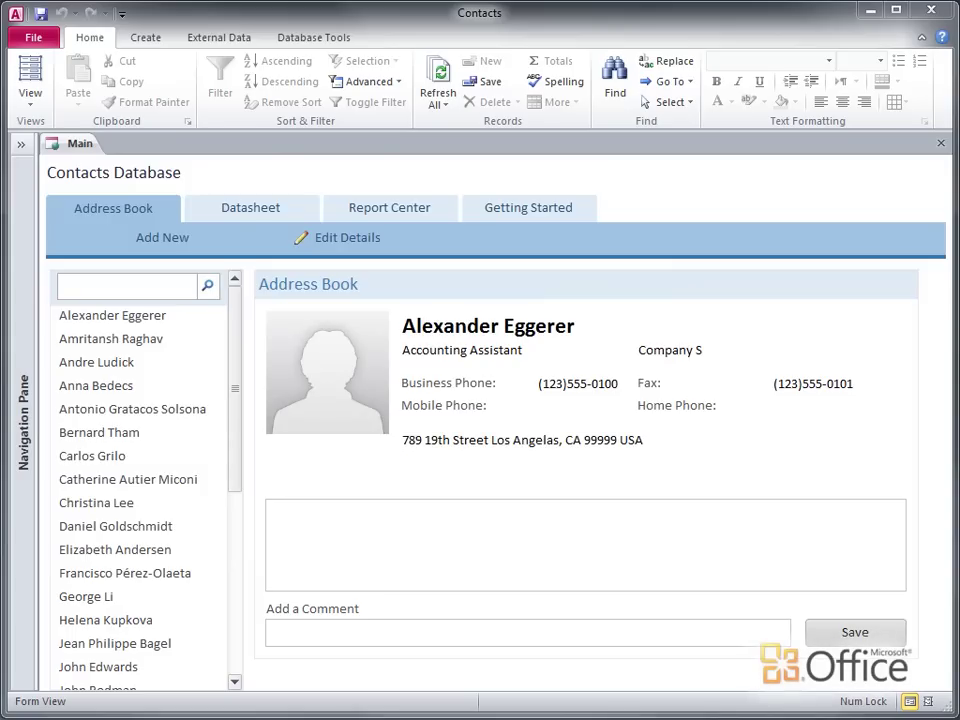
Expand the list of database objects and open the ContactDetails form in Layout View.
left_click(20, 146)
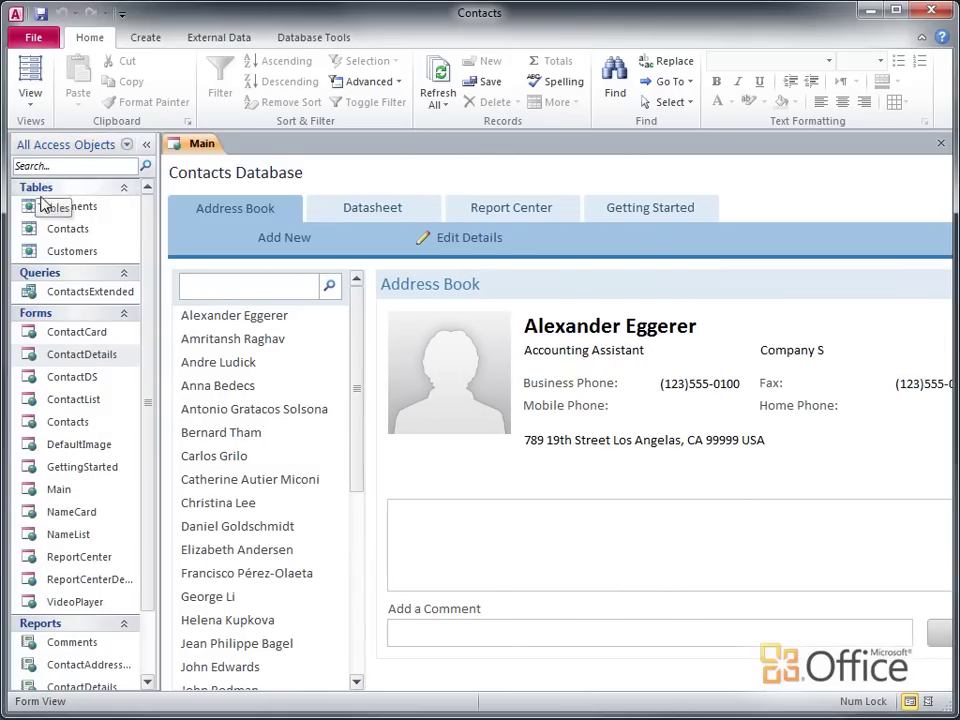
double_click(80, 358)
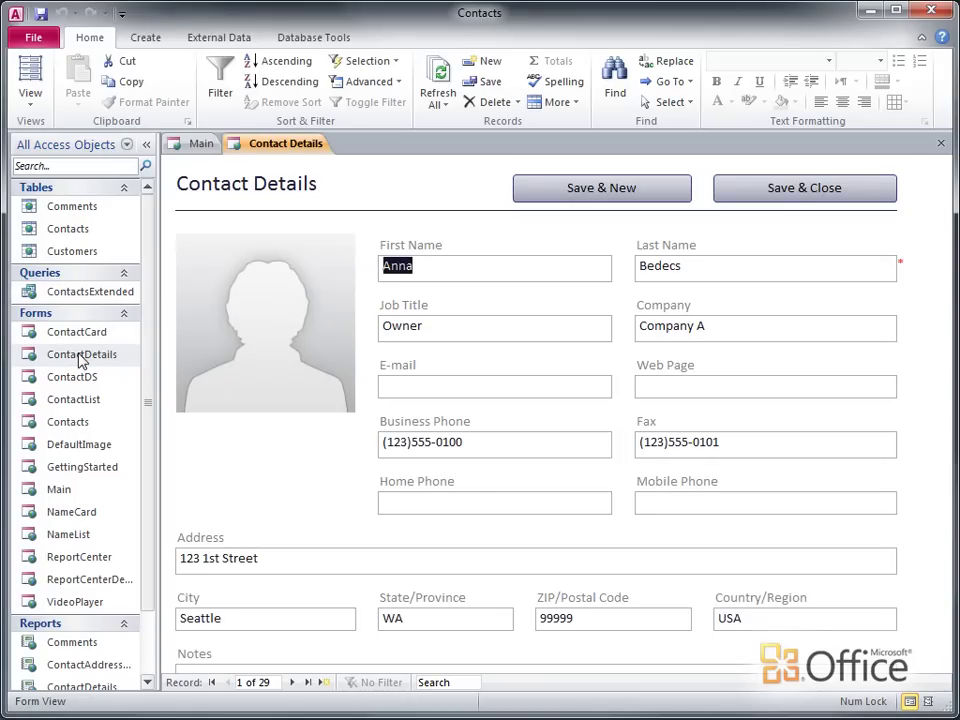
right_click(281, 146)
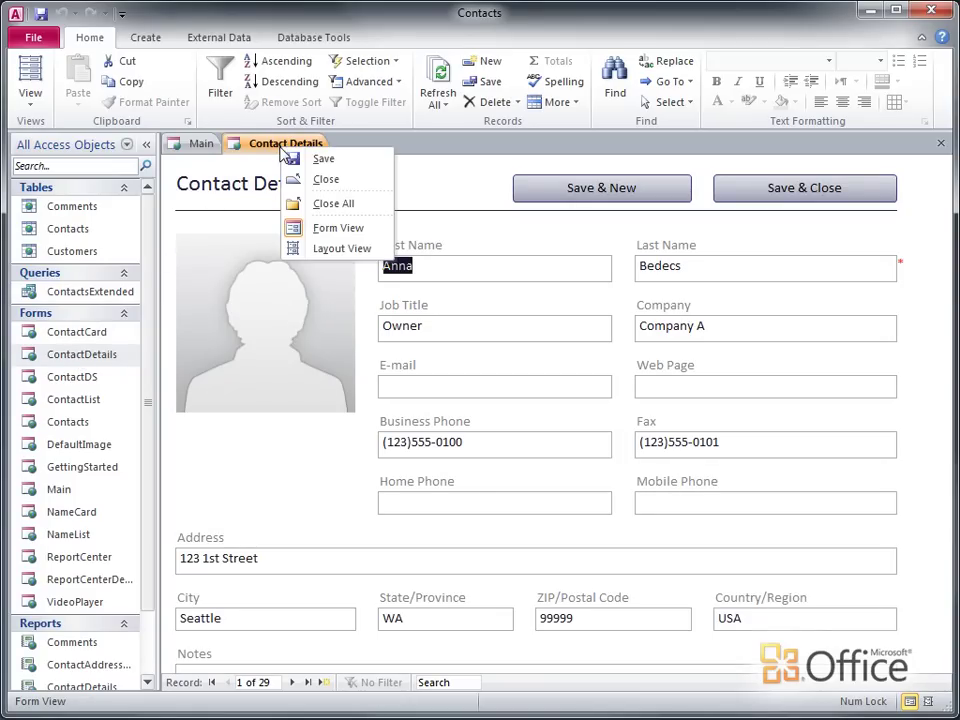
left_click(332, 248)
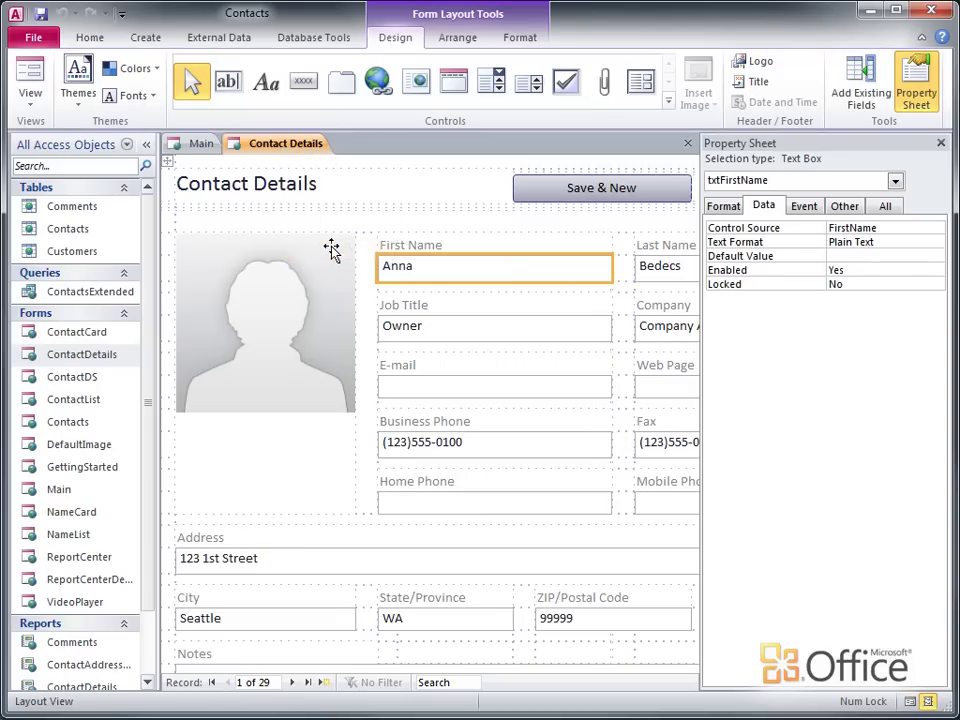
Insert the image NWLogo.JPG from the Demo folder in front of the Contact Details title in the form header.
left_click(285, 224)
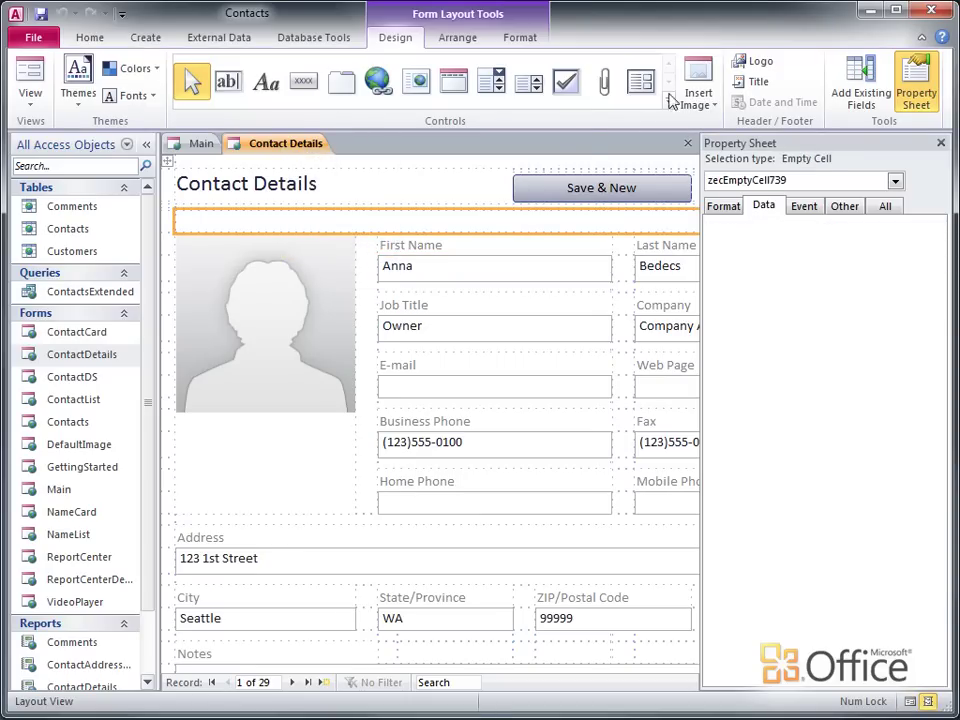
left_click(697, 85)
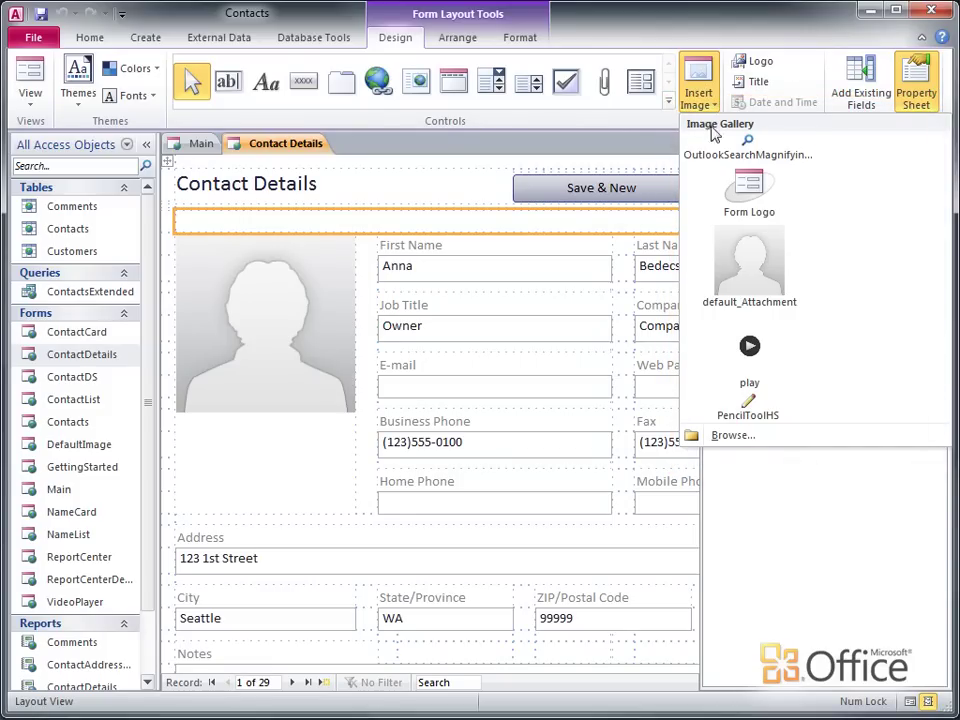
left_click(734, 438)
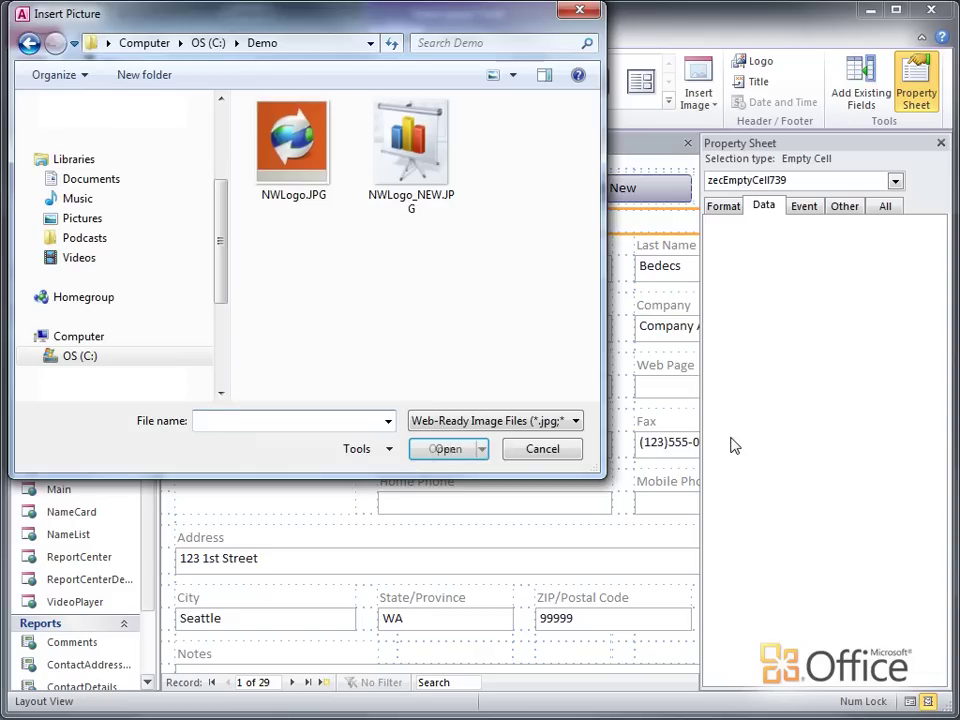
left_click(305, 166)
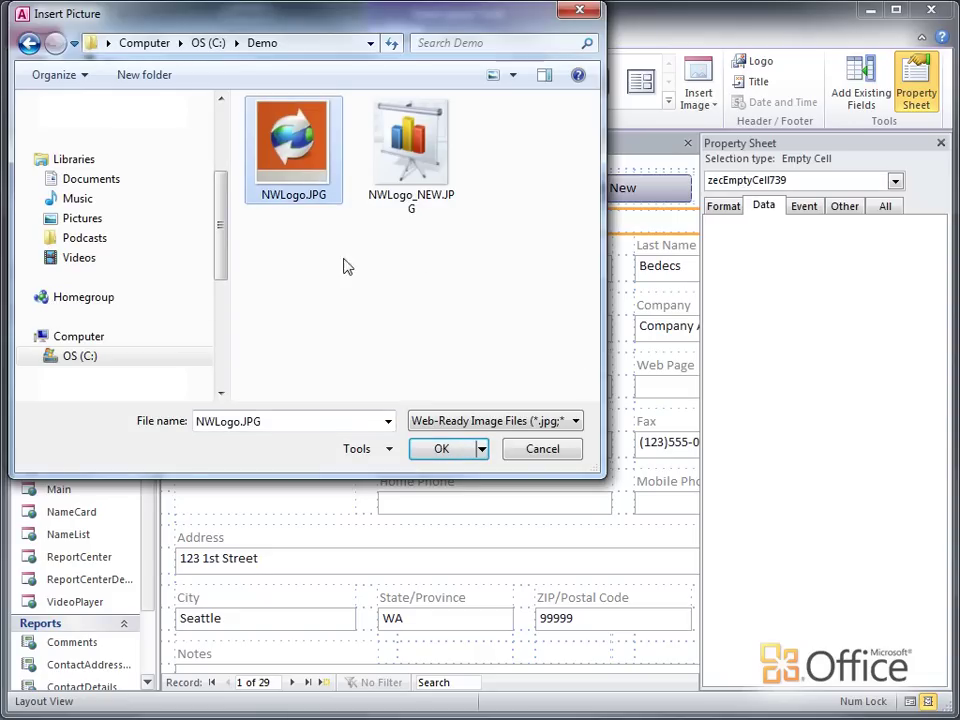
left_click(441, 447)
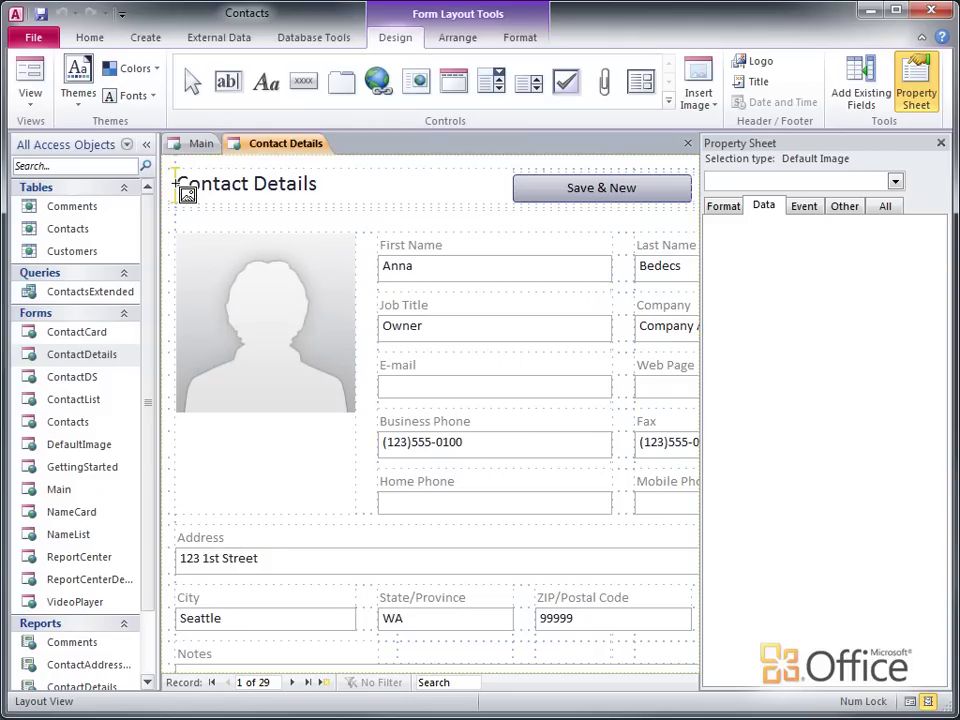
left_click(175, 183)
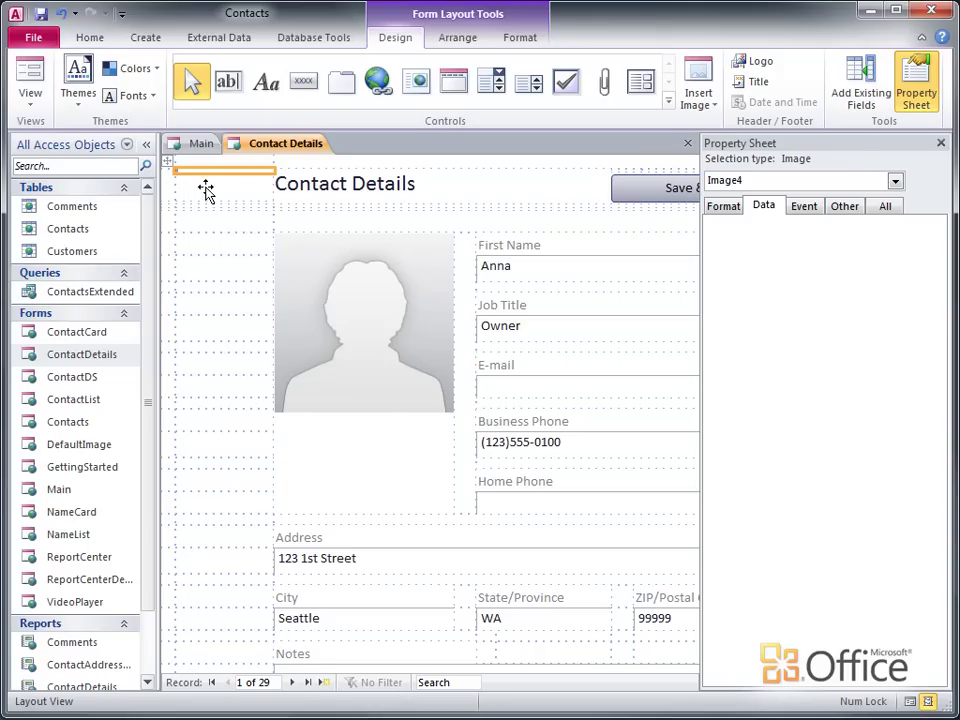
Merge the logo's cell with the empty cells below it and resize the logo so it is taller and its column narrower.
left_click(209, 189)
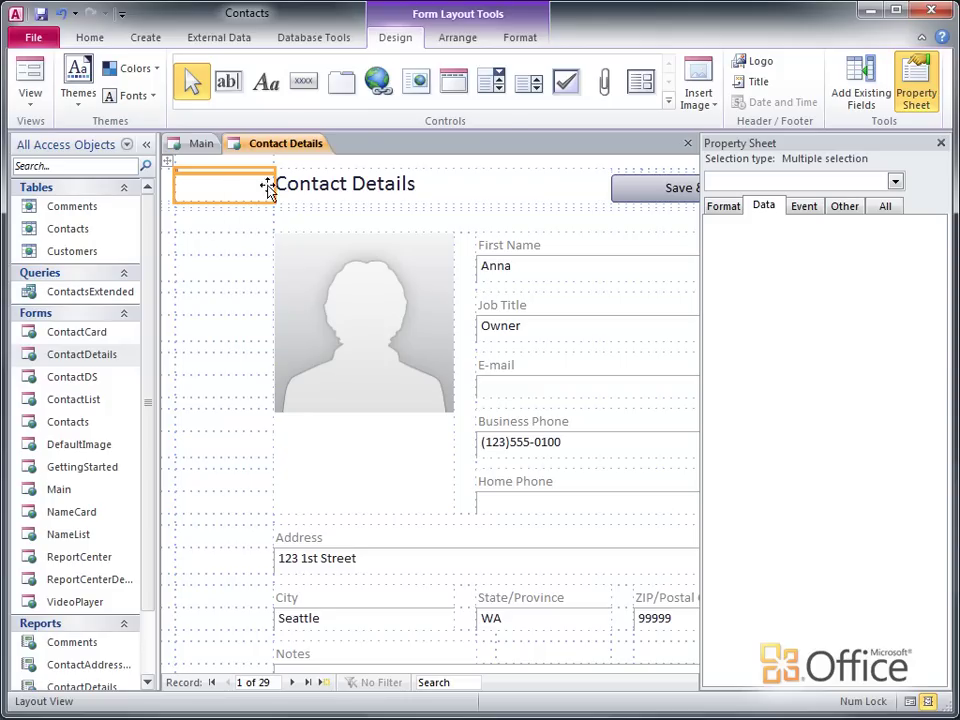
left_click(455, 45)
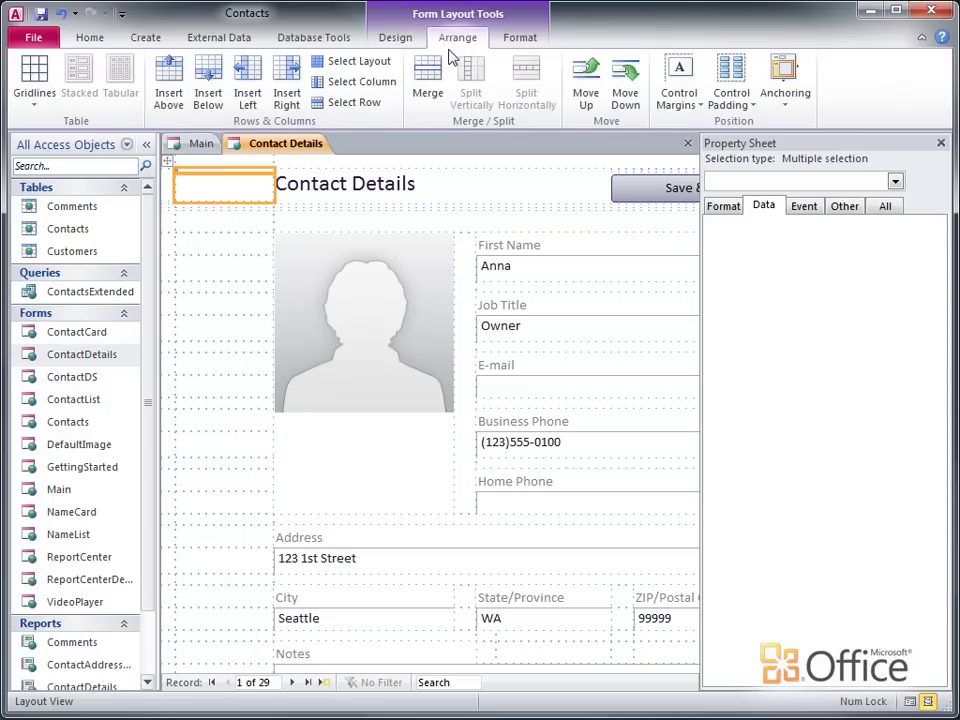
left_click(437, 77)
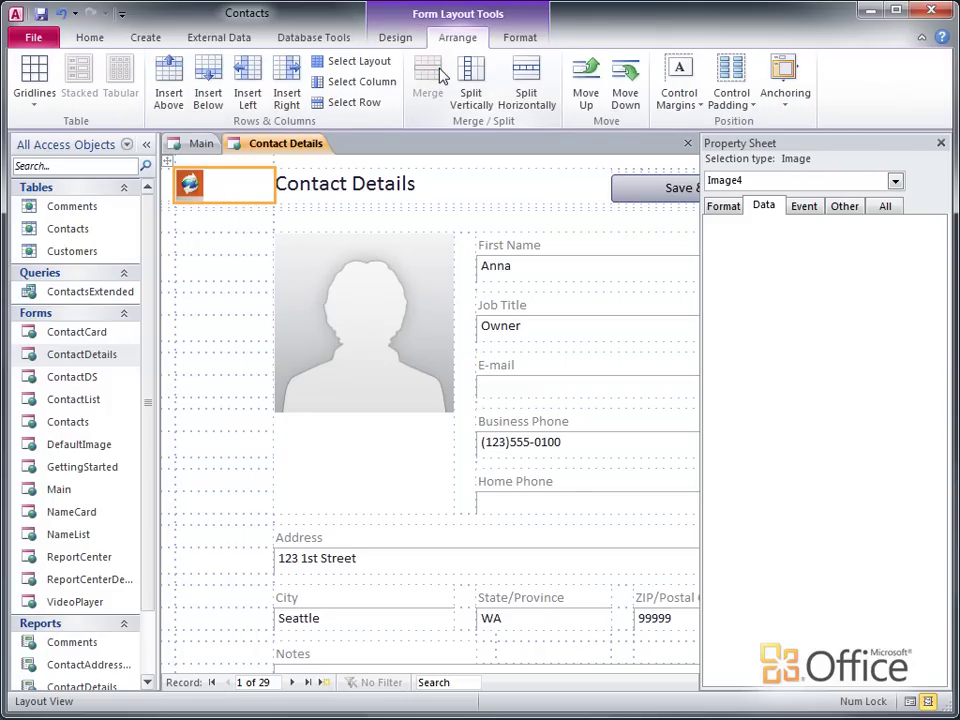
left_click(231, 219, "ctrl")
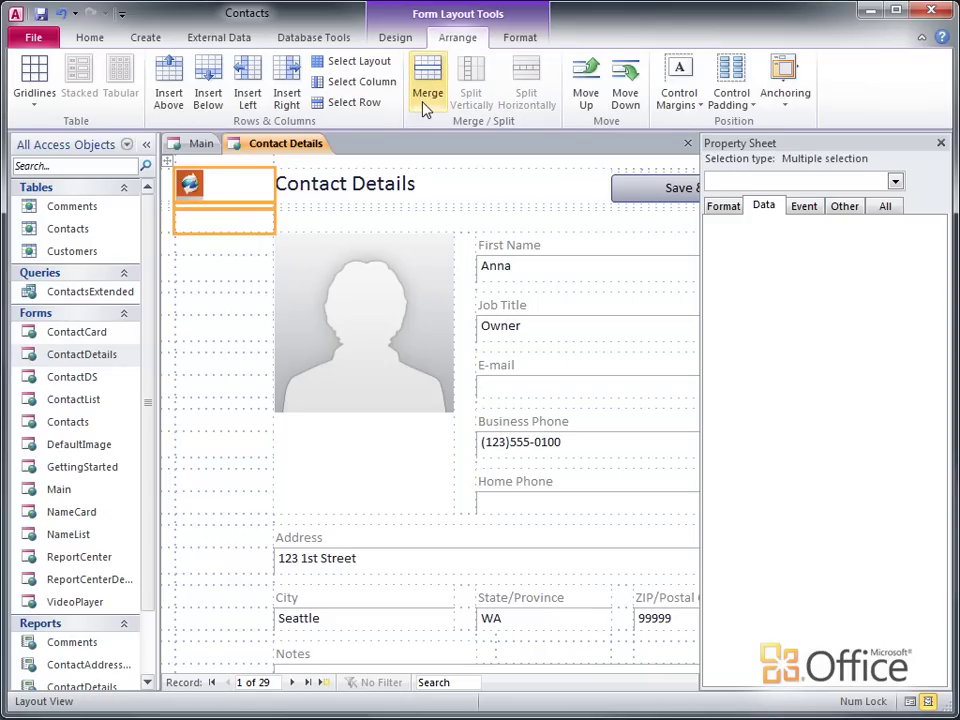
left_click(425, 98)
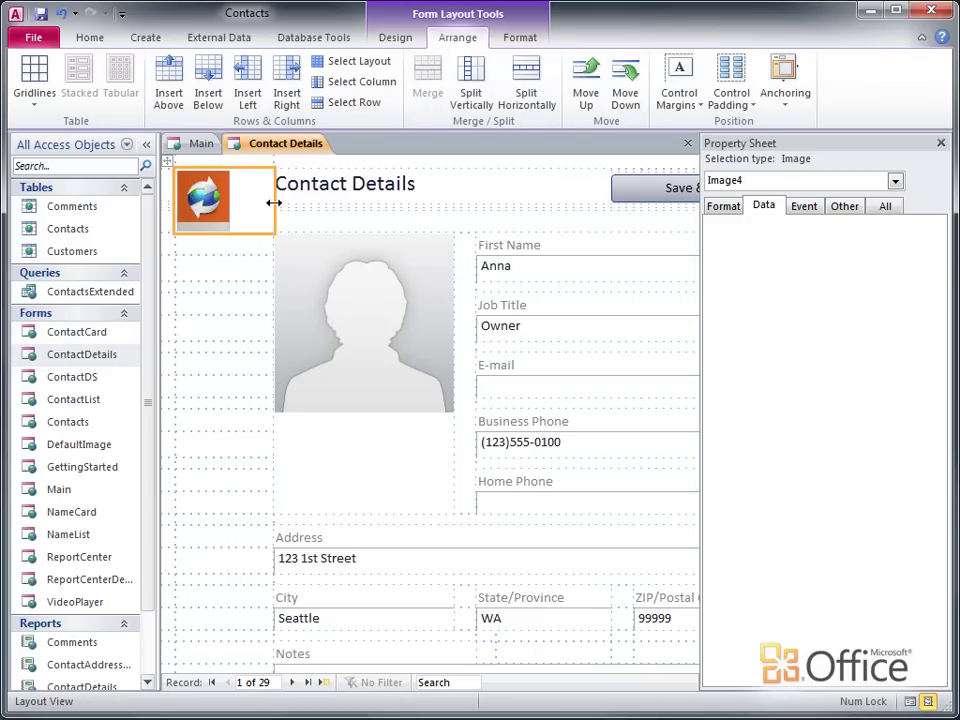
left_click_drag(268, 206, 256, 247)
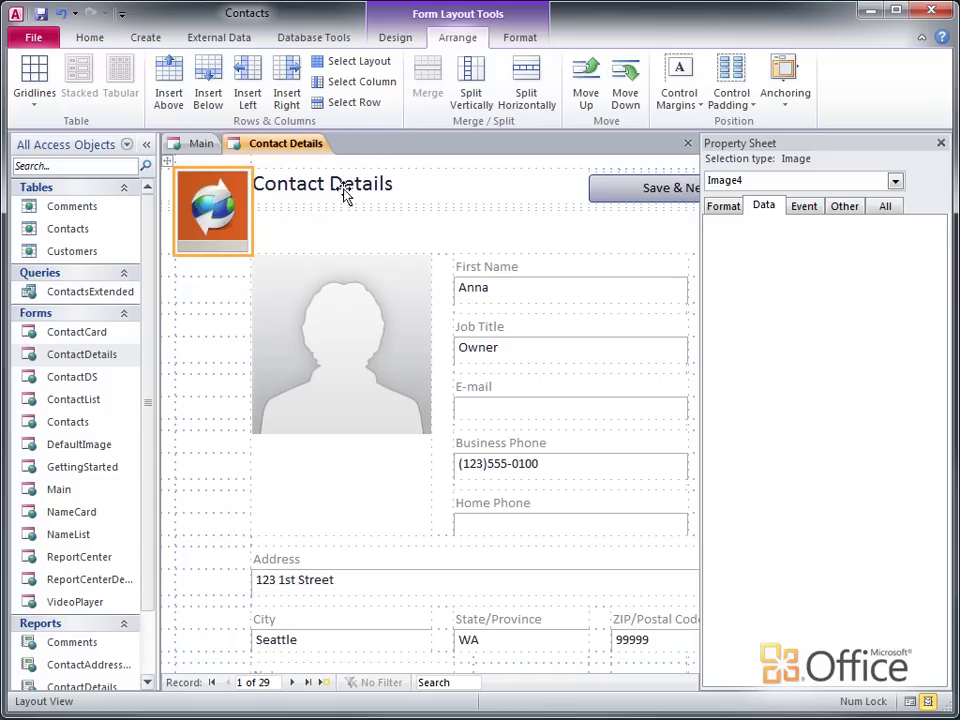
Check the image gallery for the added NWLogo image.
left_click(399, 40)
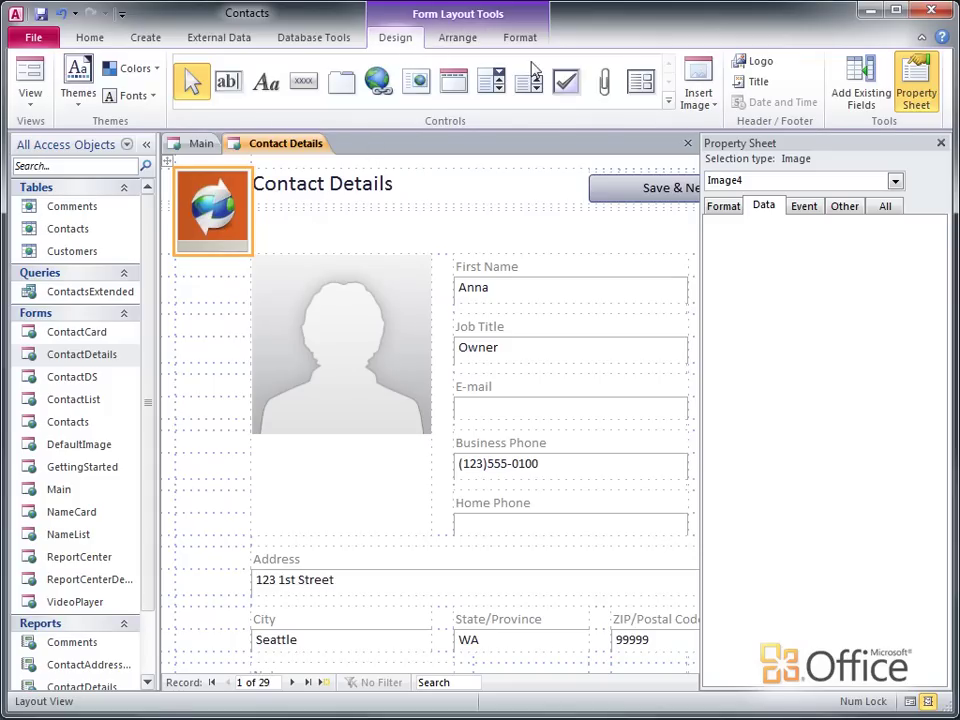
left_click(698, 84)
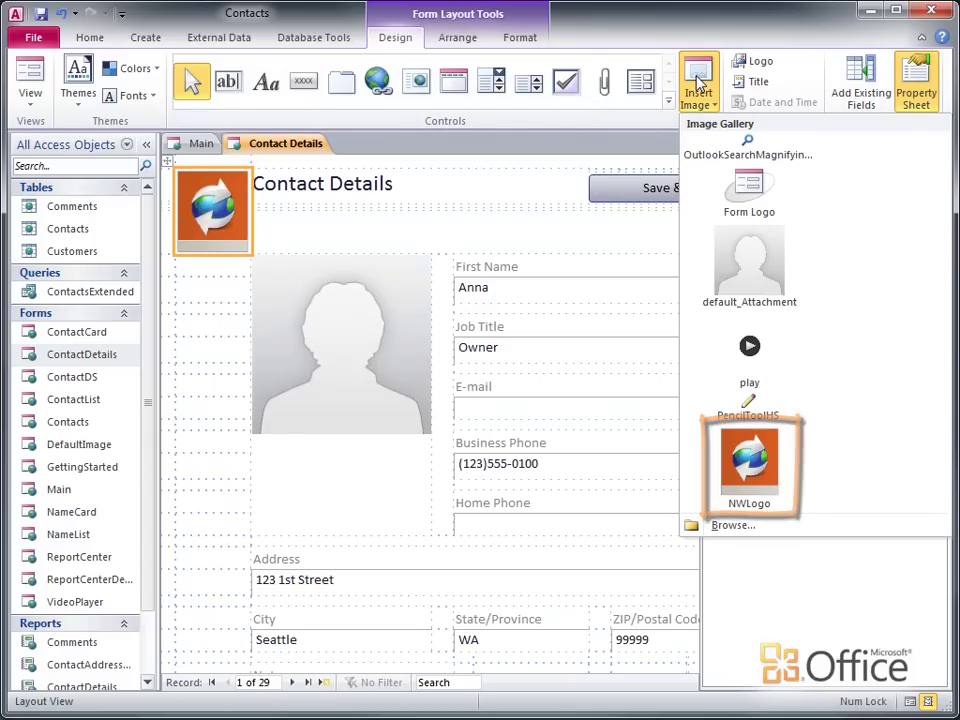
left_click(749, 460)
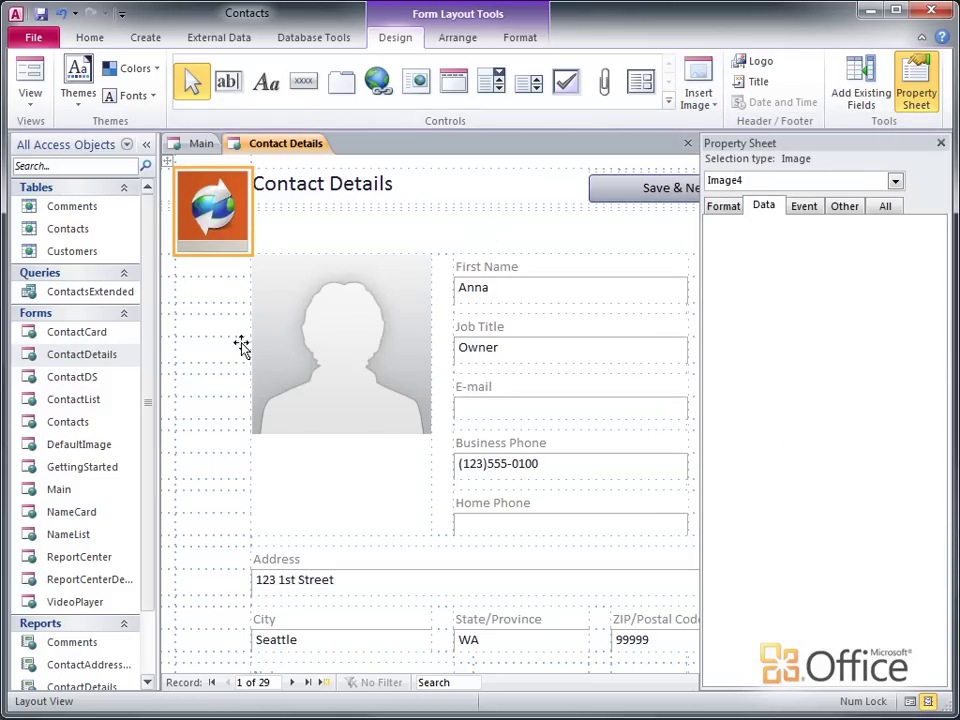
Open the Contact Address Book report in Layout View.
scroll(150, 380, "down", 3)
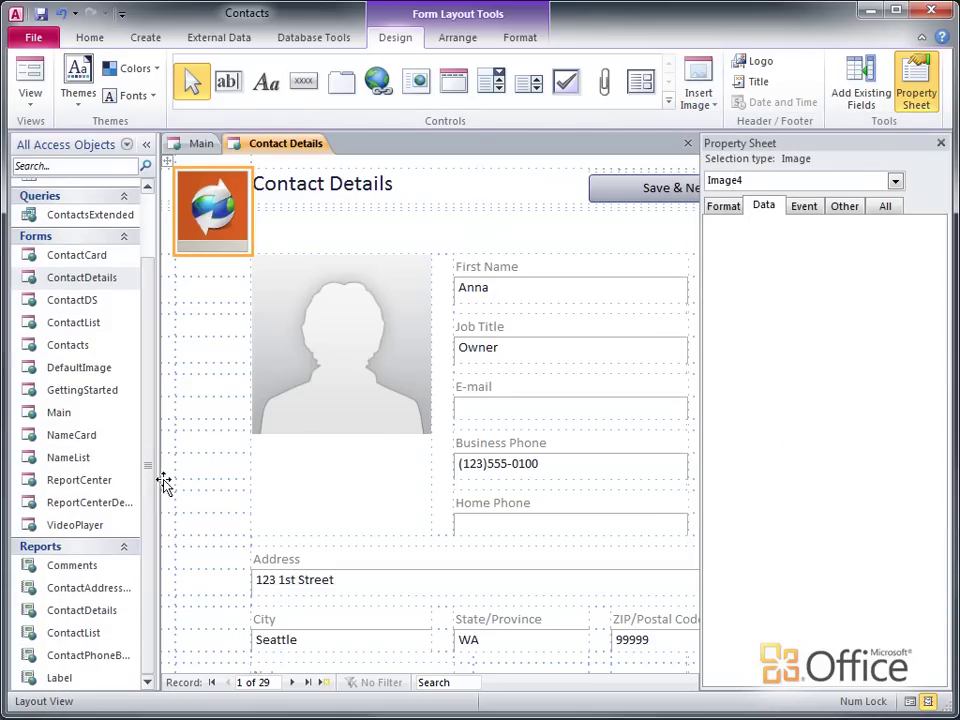
left_click(97, 590)
right_click(97, 590)
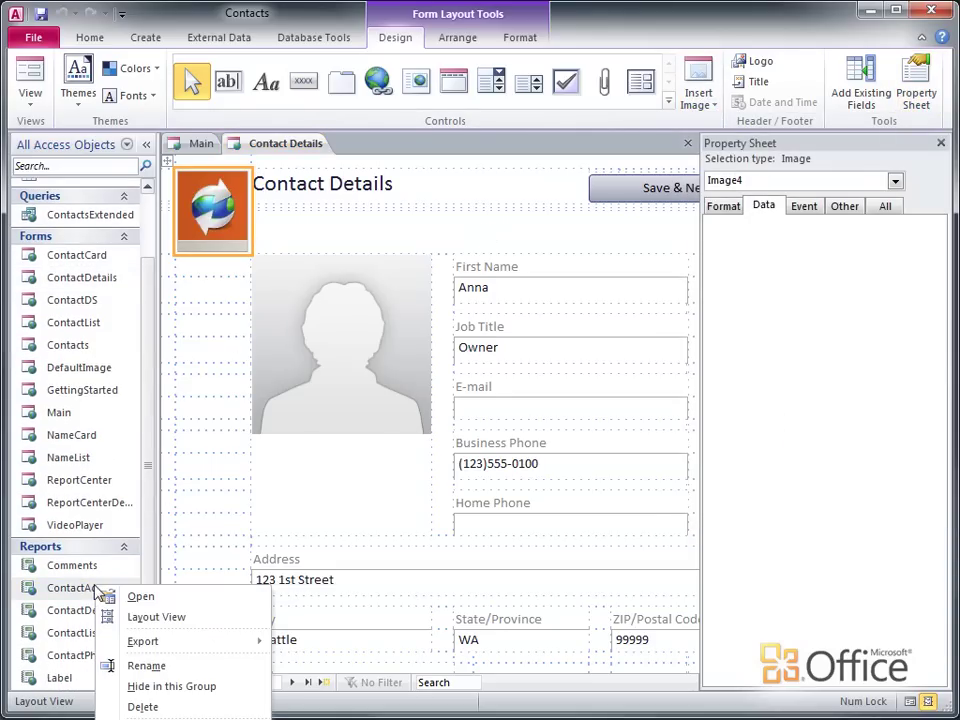
left_click(133, 619)
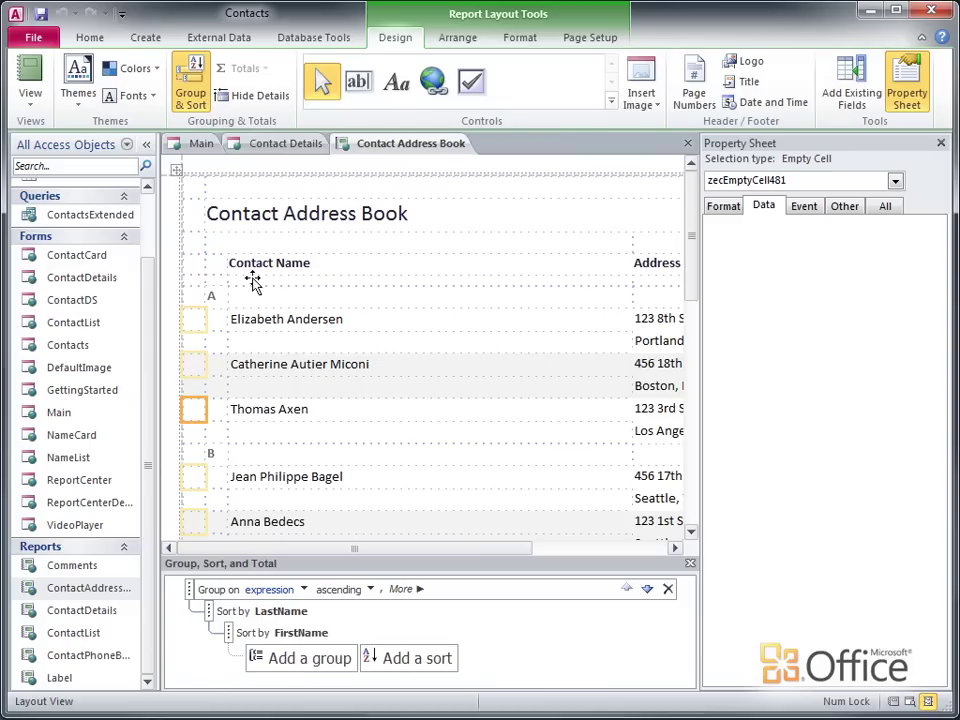
Insert the NWLogo gallery image in the empty cell above the Contact Address Book title and increase that row's height.
left_click(225, 189)
left_click(639, 100)
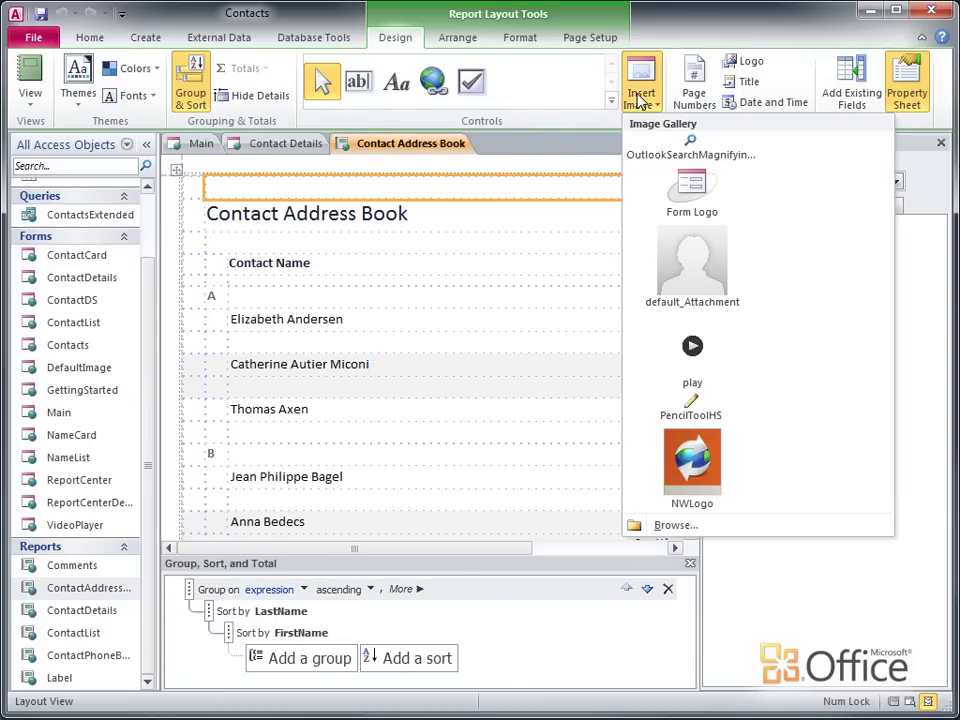
left_click(706, 460)
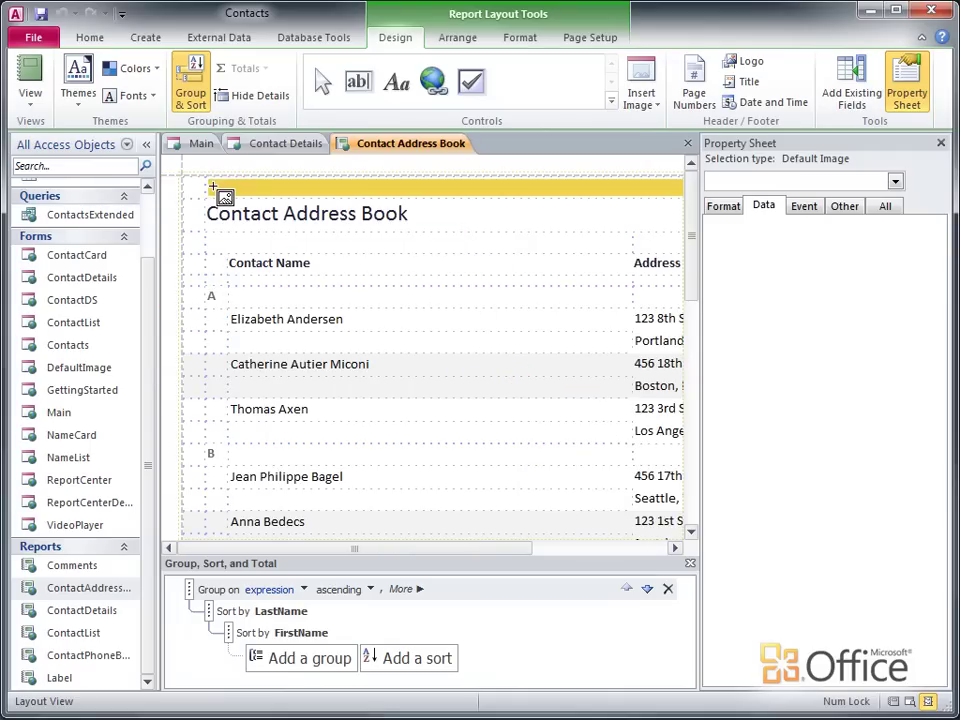
left_click(210, 188)
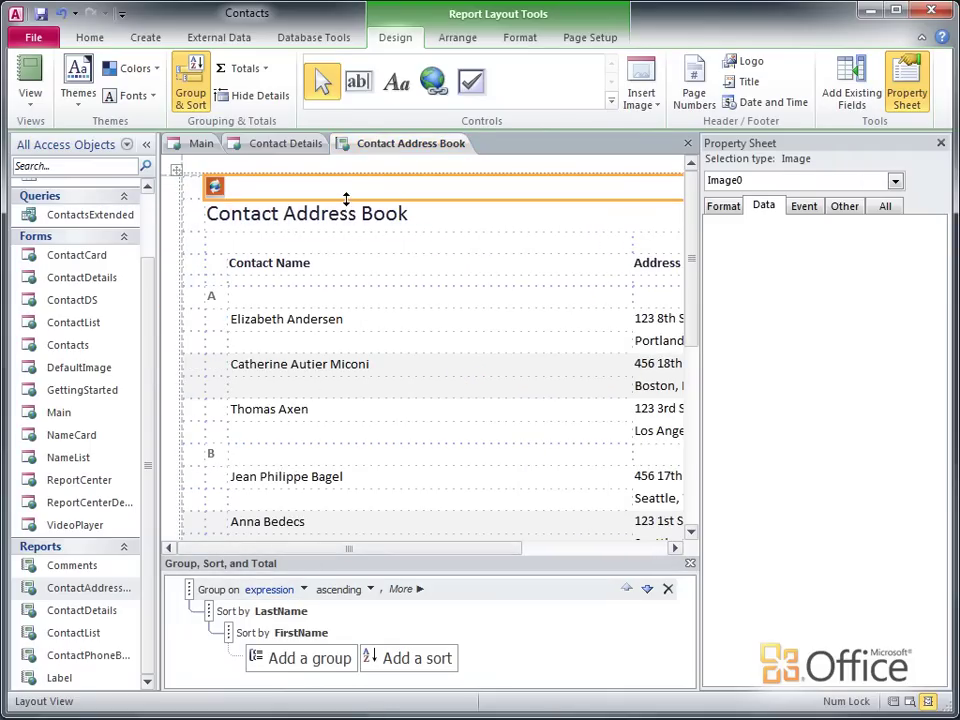
left_click_drag(345, 199, 346, 231)
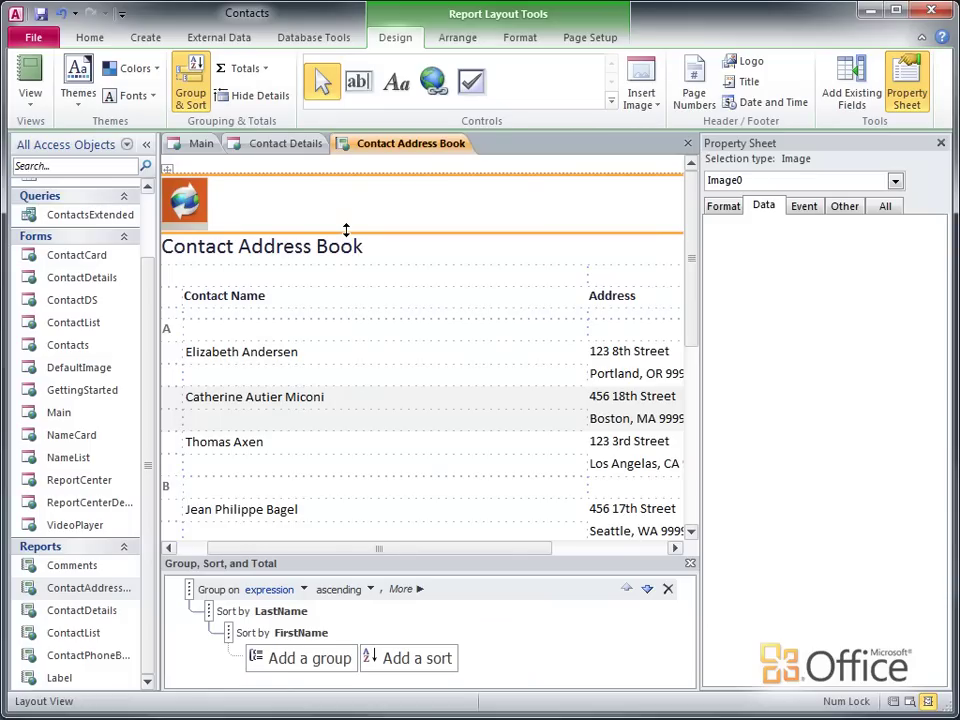
left_click_drag(338, 549, 272, 548)
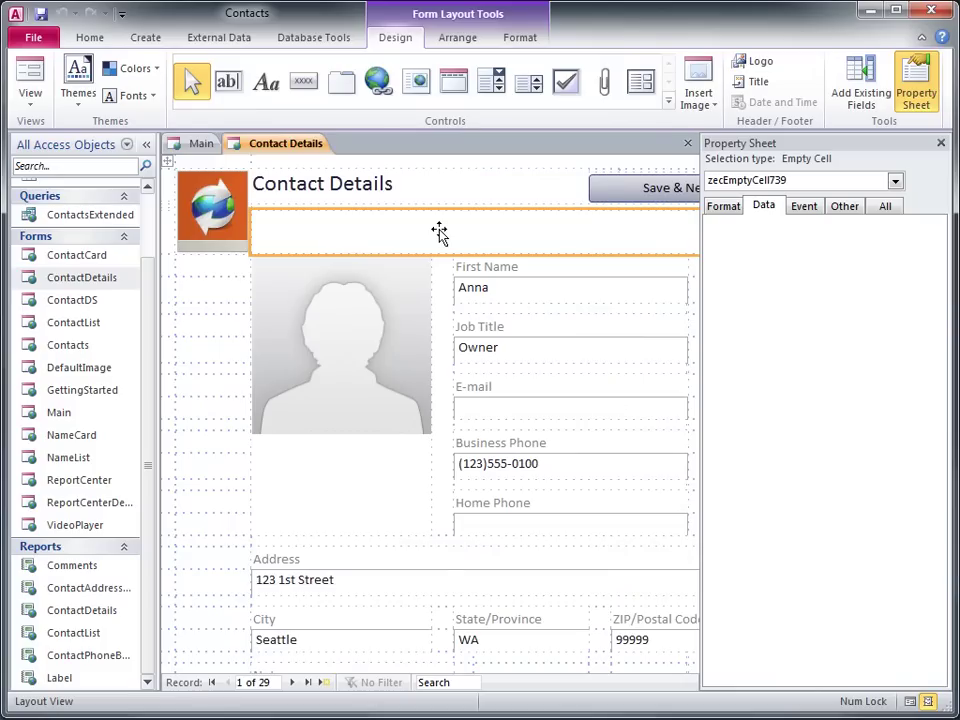
Update the NWLogo image in the form's image gallery with the file NWLogo_NEW.JPG.
left_click(692, 100)
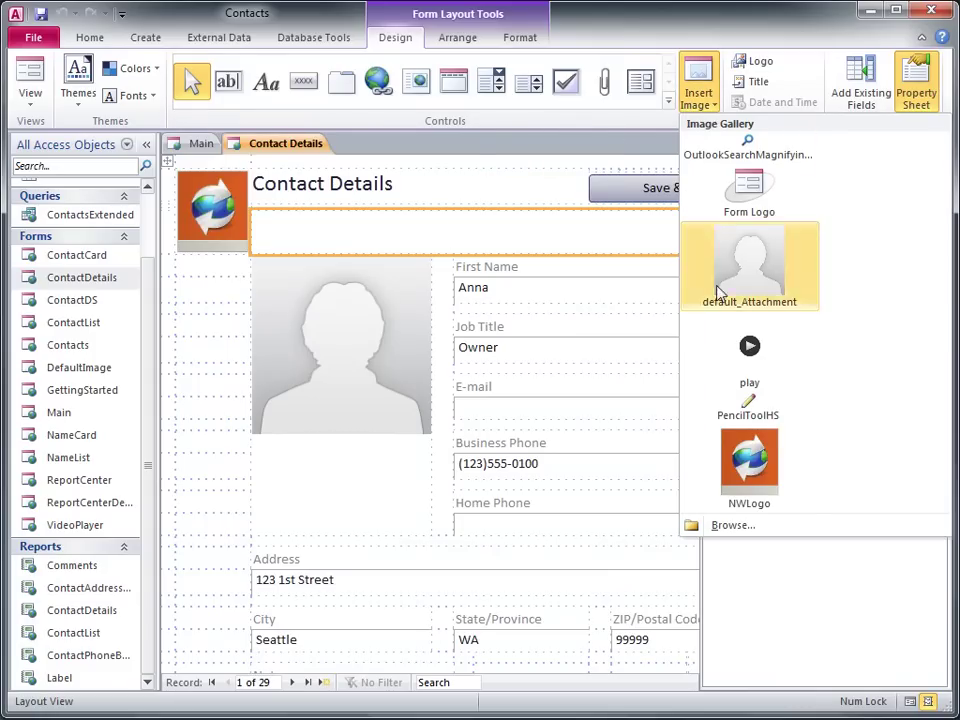
right_click(740, 462)
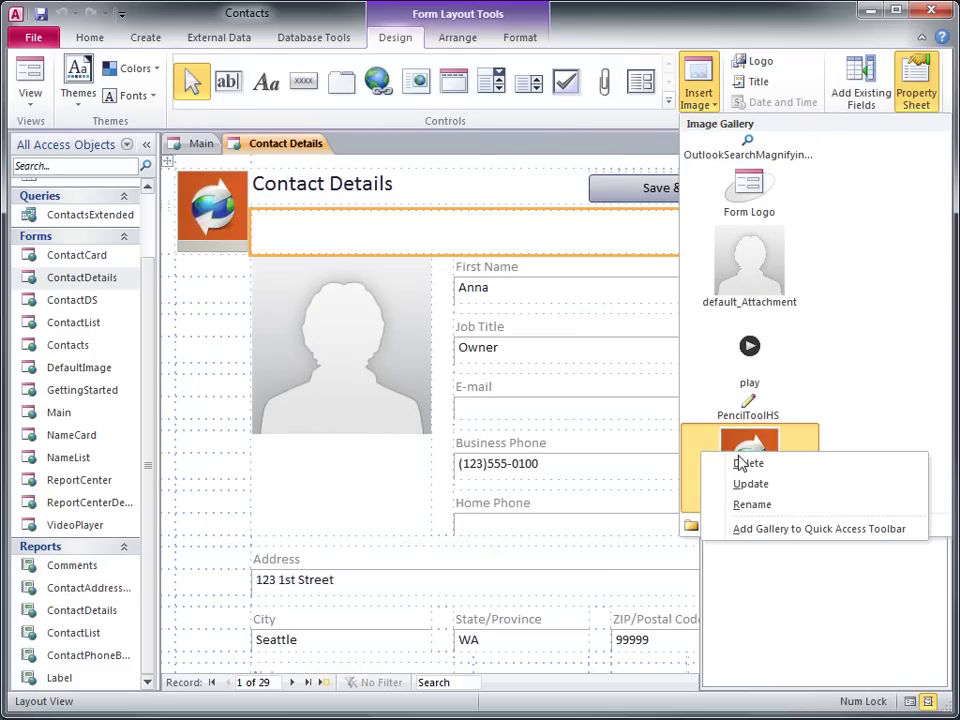
left_click(790, 483)
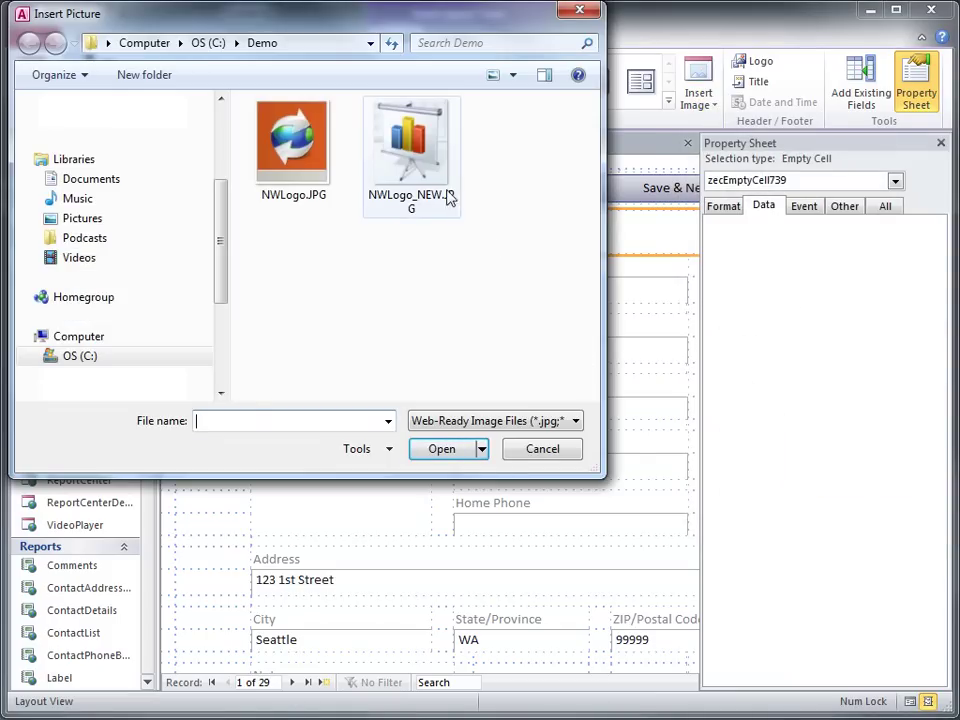
left_click(437, 205)
left_click(440, 448)
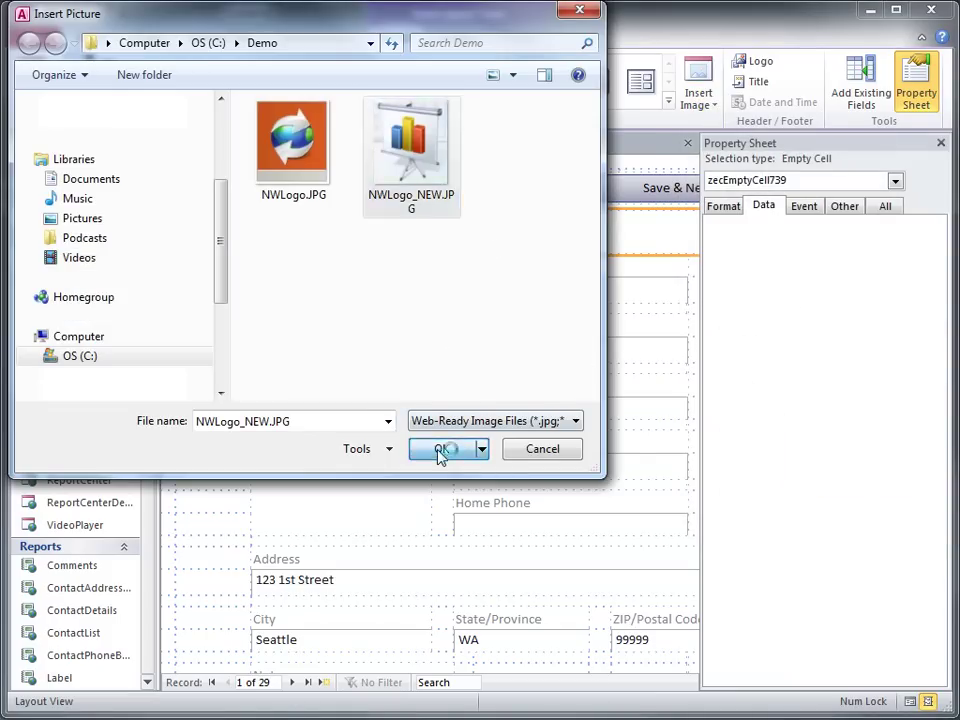
Check the NWLogo image in the gallery and in the opened Contact Address Book report, and close the report.
left_click(708, 100)
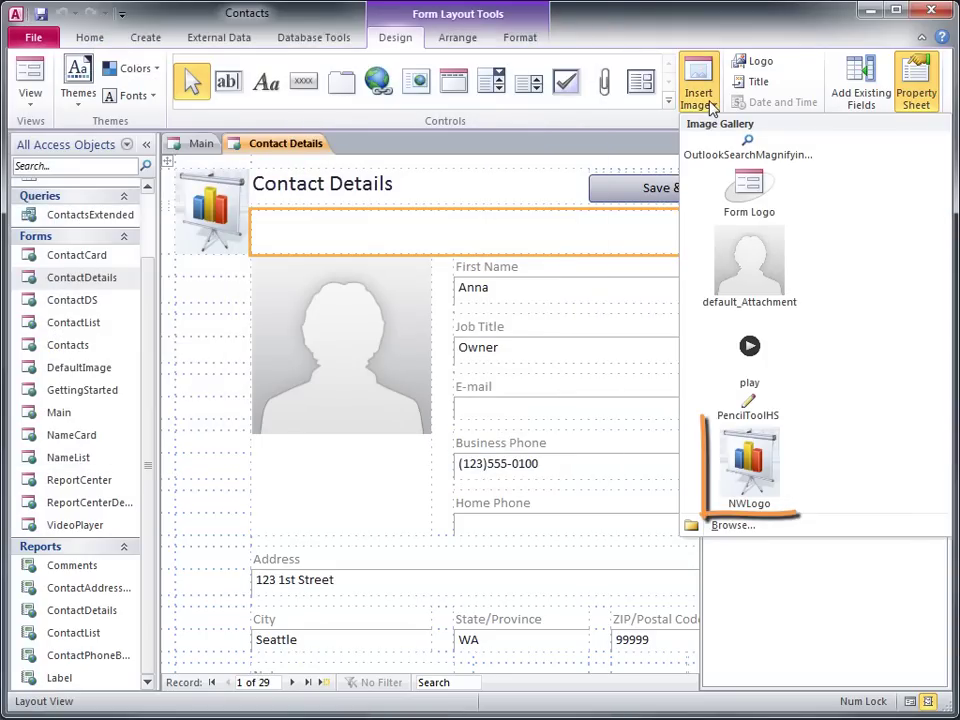
left_click(708, 100)
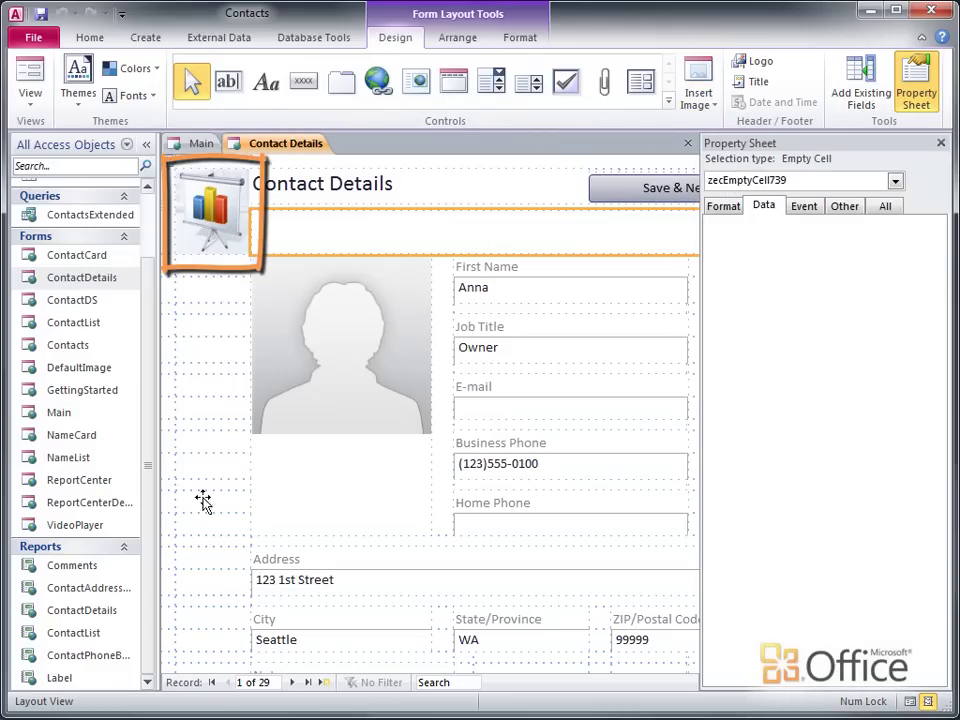
double_click(118, 590)
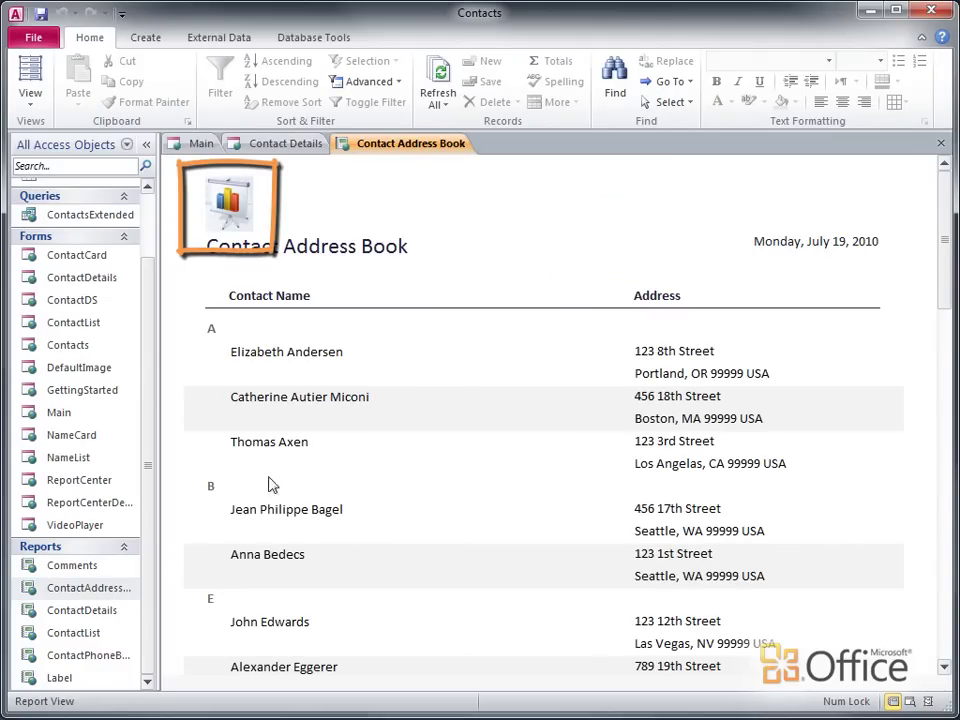
left_click(940, 148)
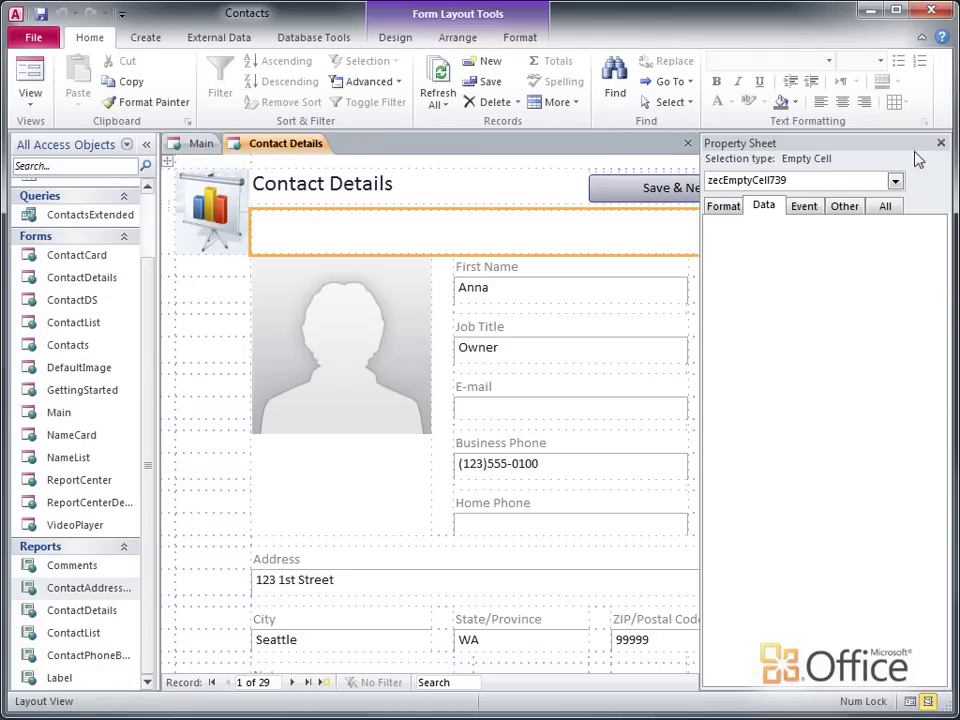
Insert Logo3.JPG as the logo in the Contact Details form header, enlarge it, and check the image gallery for it.
left_click(405, 40)
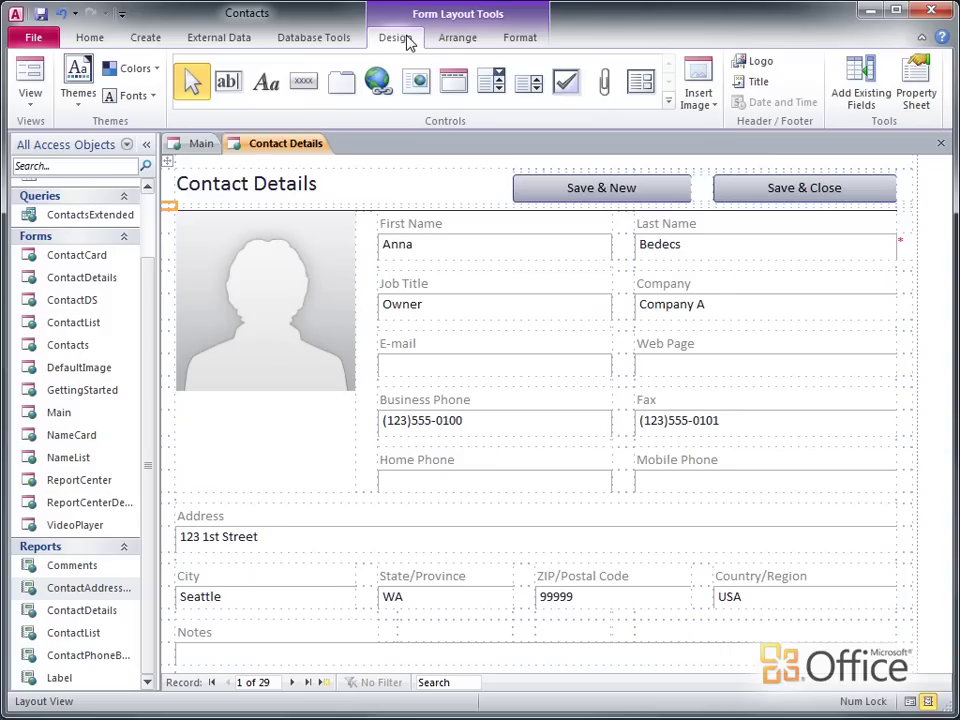
left_click(776, 70)
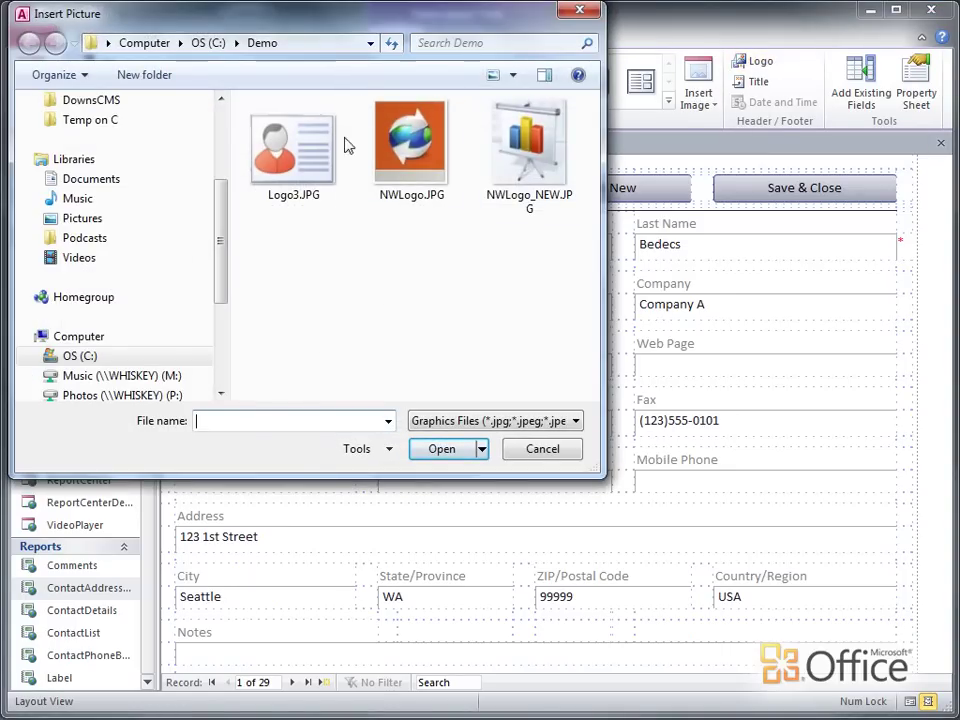
left_click(295, 150)
left_click(440, 449)
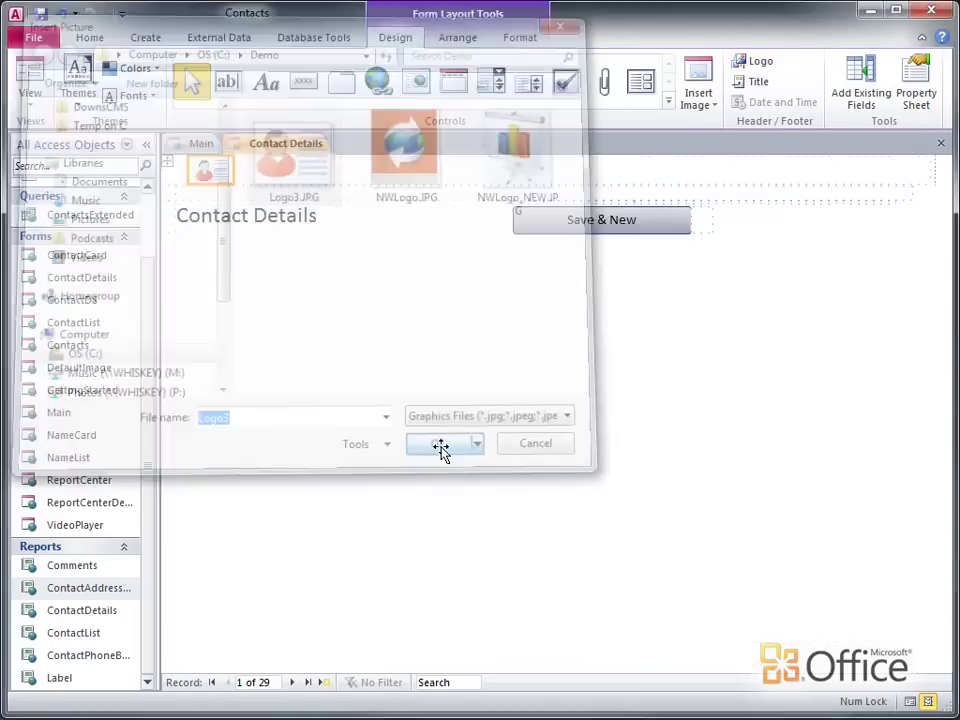
left_click_drag(221, 185, 253, 186)
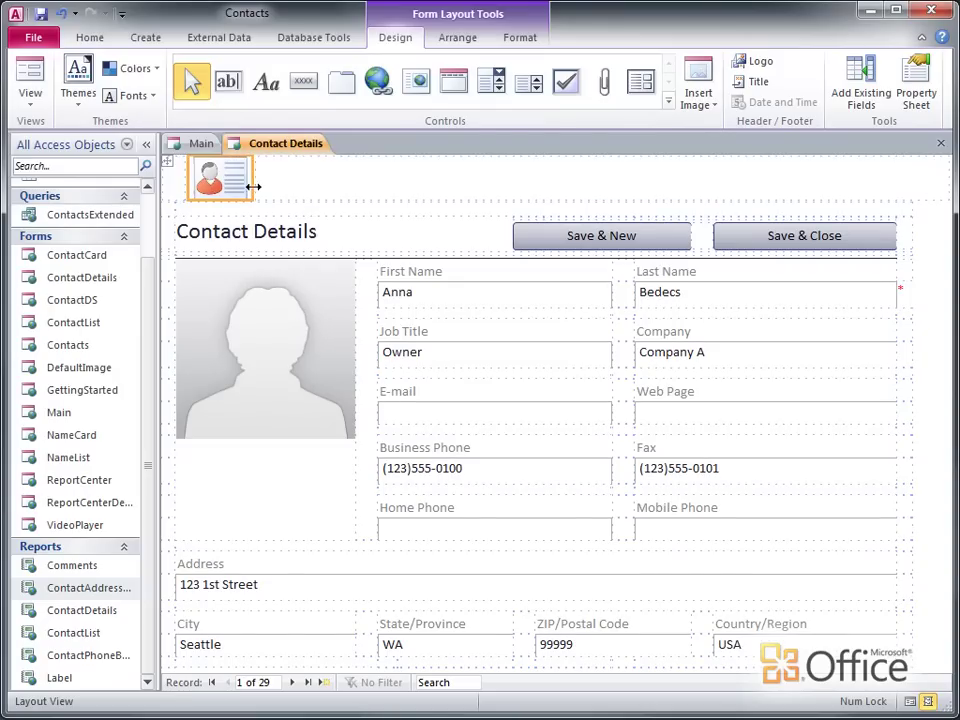
left_click(698, 95)
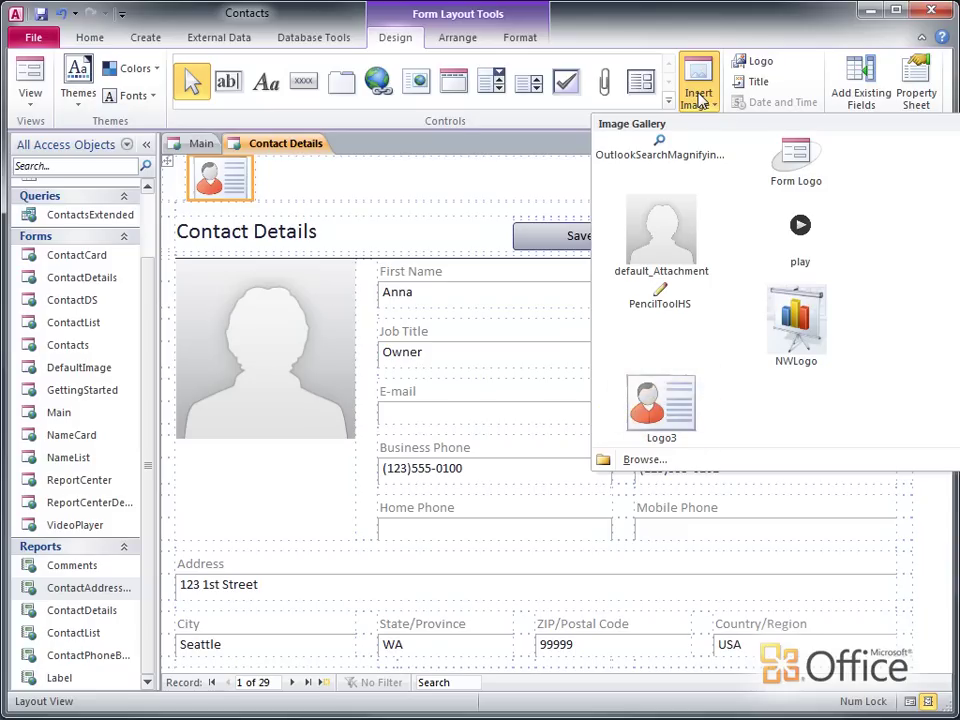
left_click(698, 96)
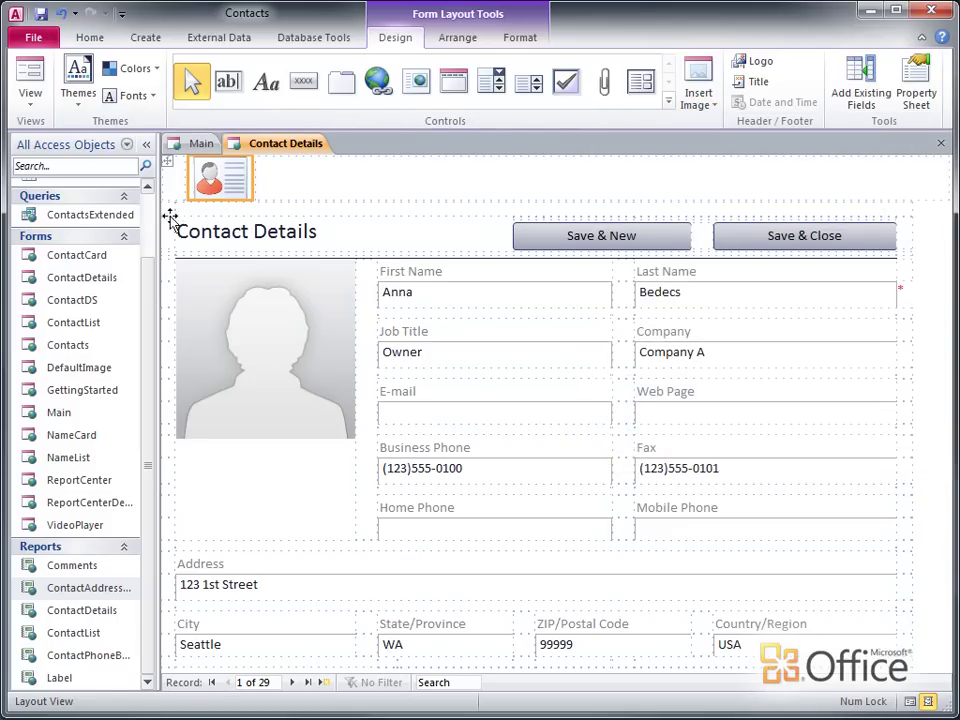
Create a standard client form based on the Contacts table.
scroll(137, 223, "up", 2)
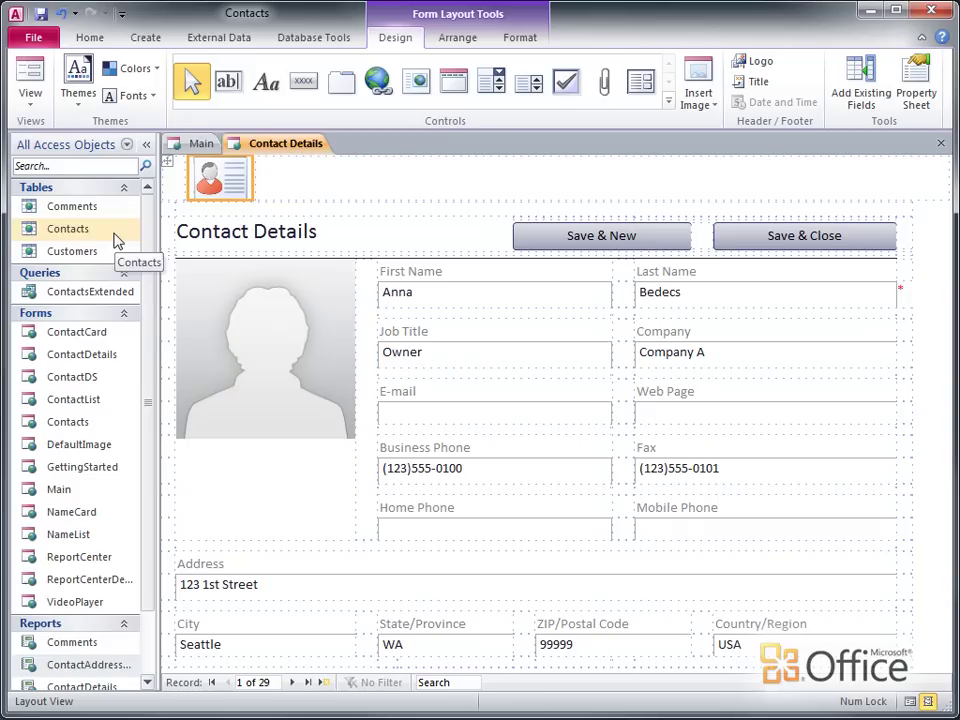
left_click(114, 240)
left_click(153, 40)
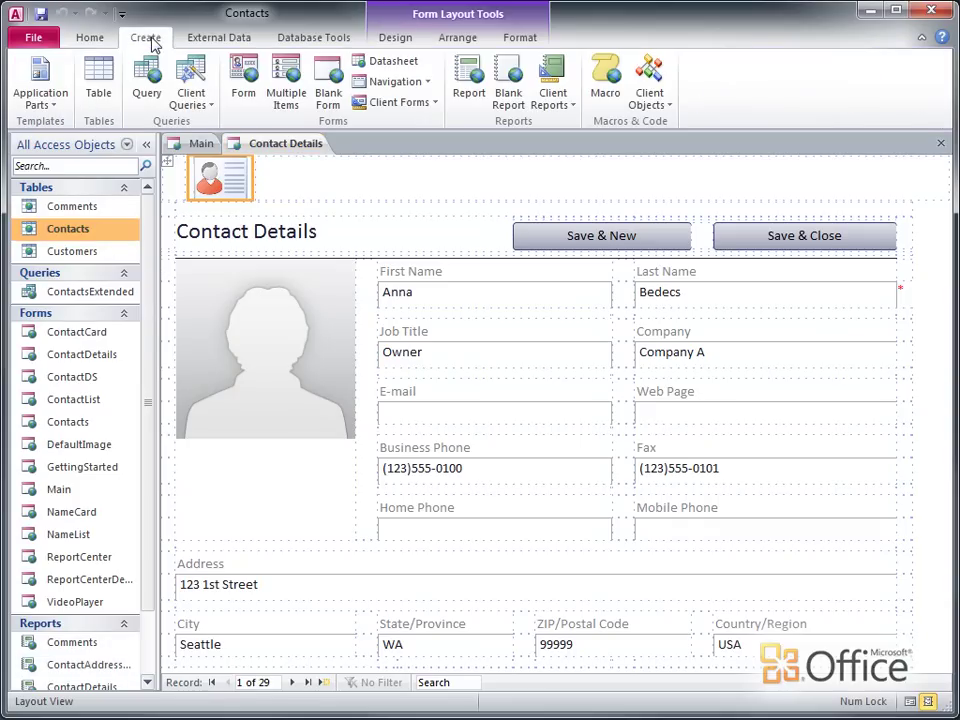
left_click(397, 104)
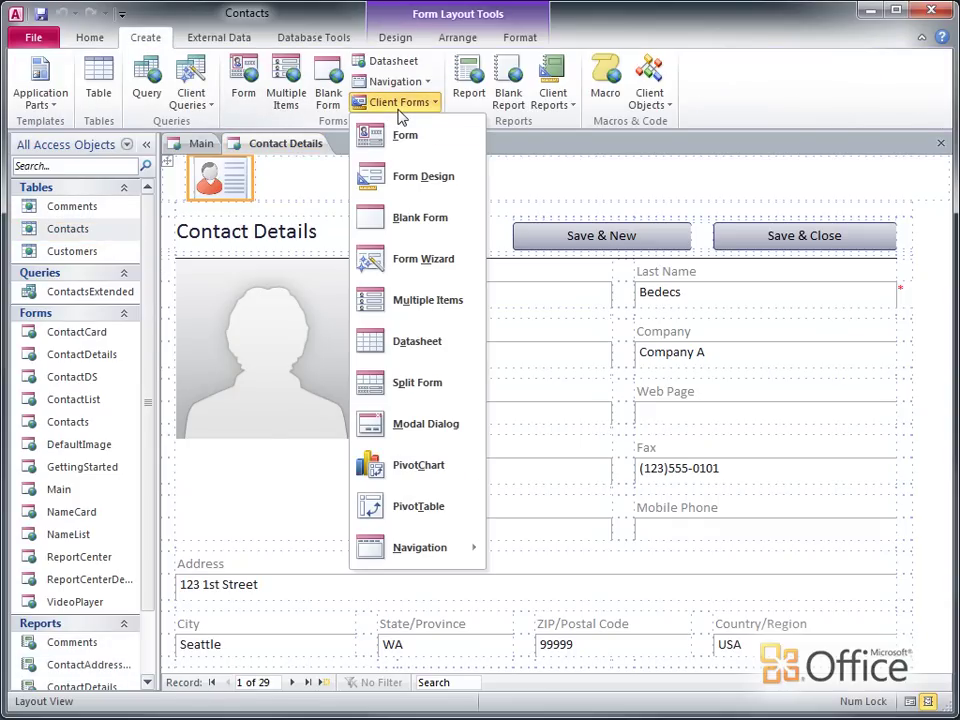
left_click(431, 140)
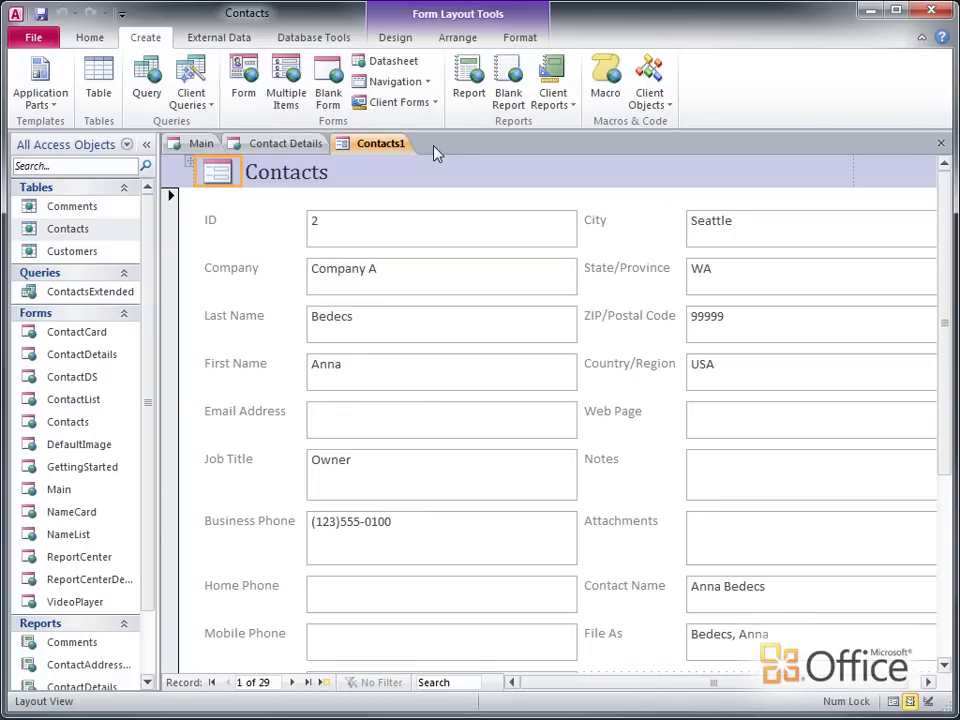
Set the default_Attachment gallery image as the background image of the Contacts client form.
left_click(518, 39)
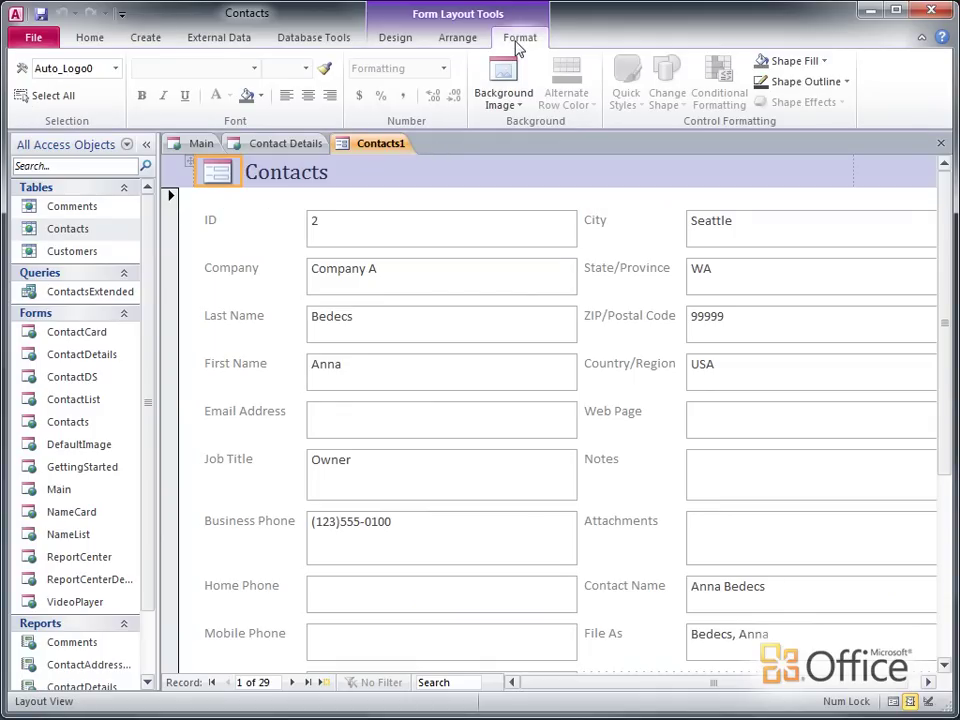
left_click(522, 75)
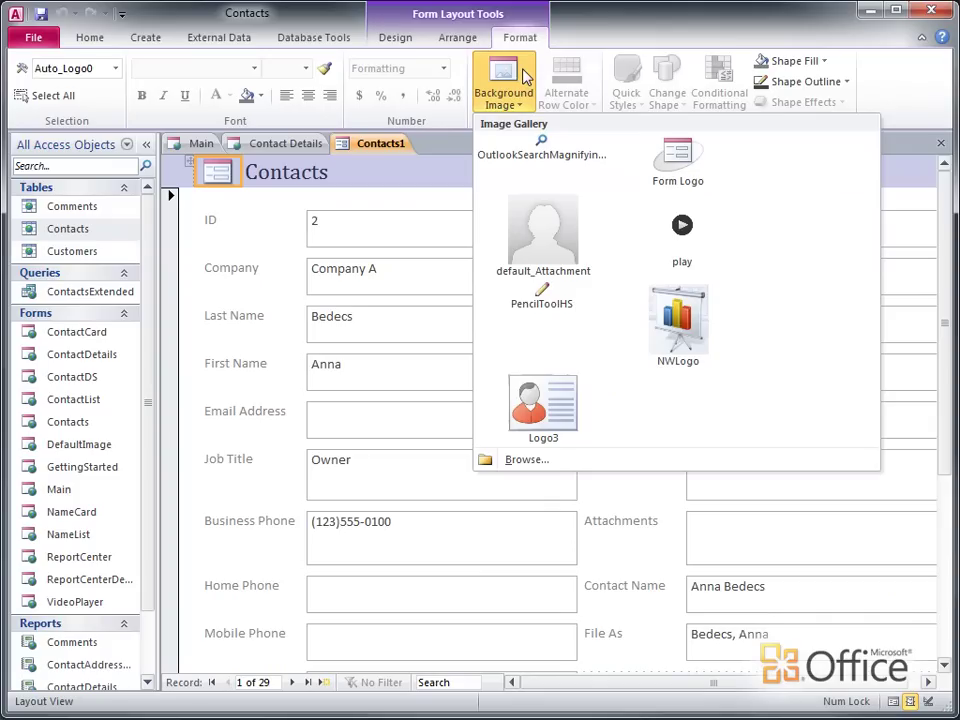
left_click(555, 218)
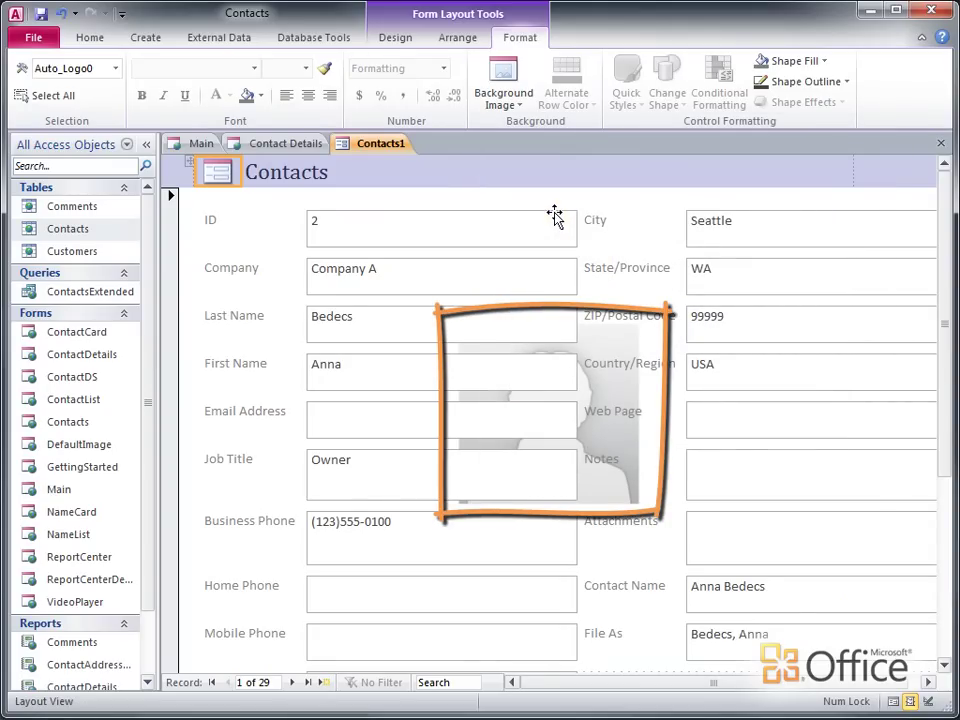
Show the format properties of the whole Contacts client form in the Property Sheet.
left_click(402, 42)
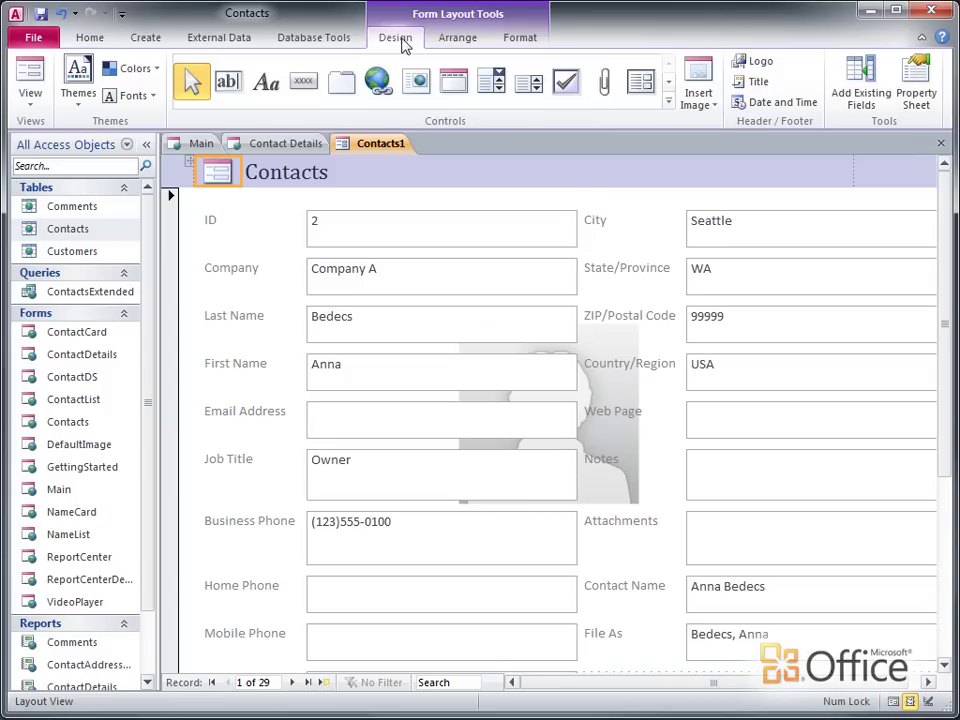
left_click(909, 106)
left_click(934, 180)
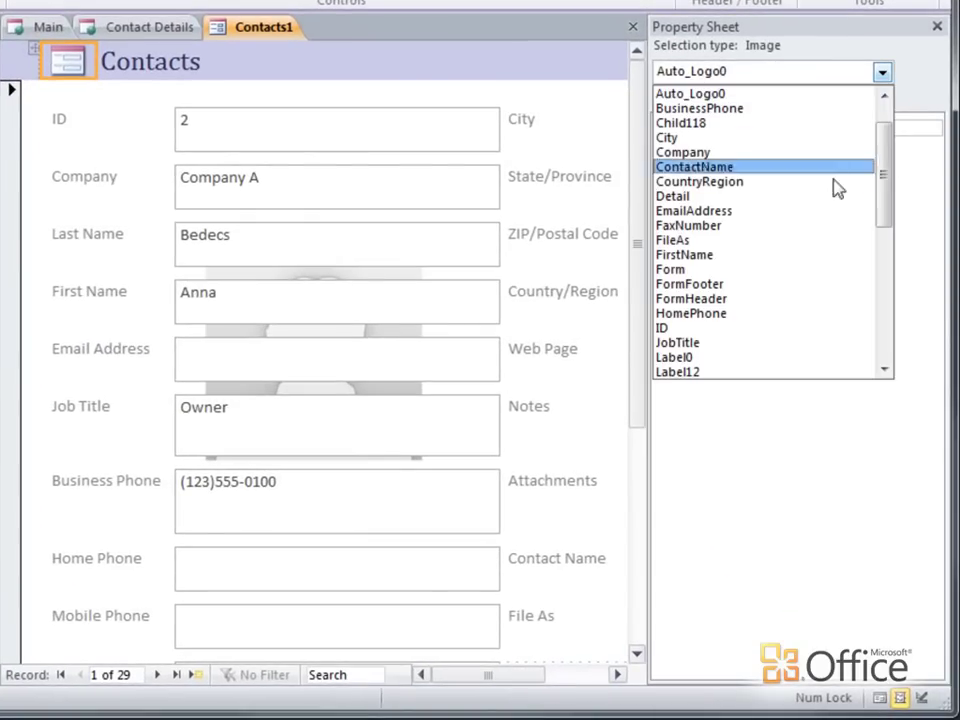
left_click(779, 270)
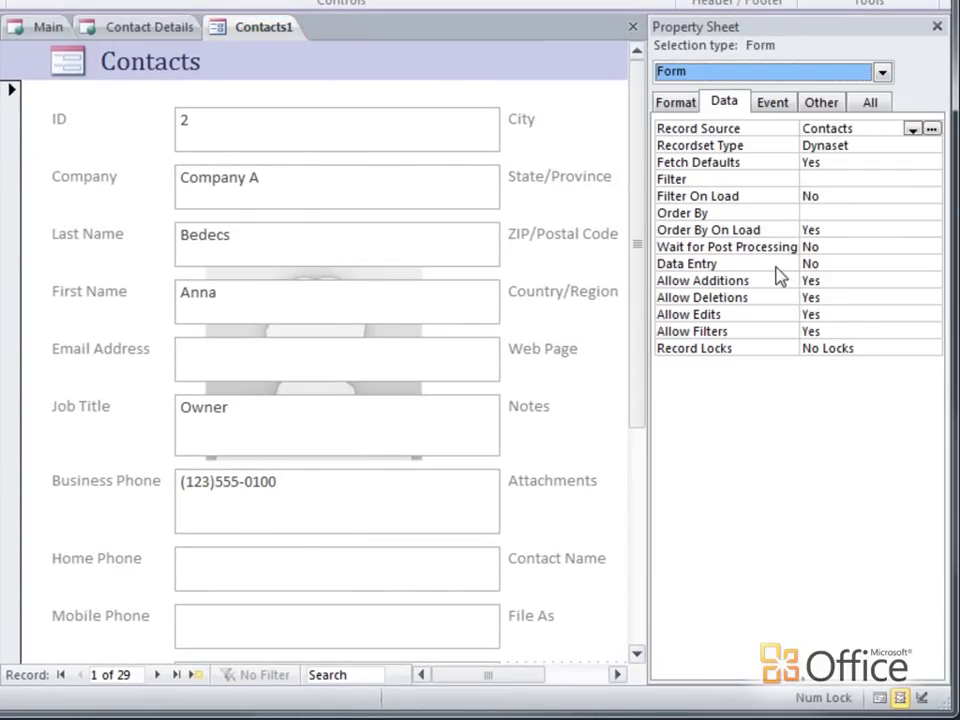
left_click(685, 104)
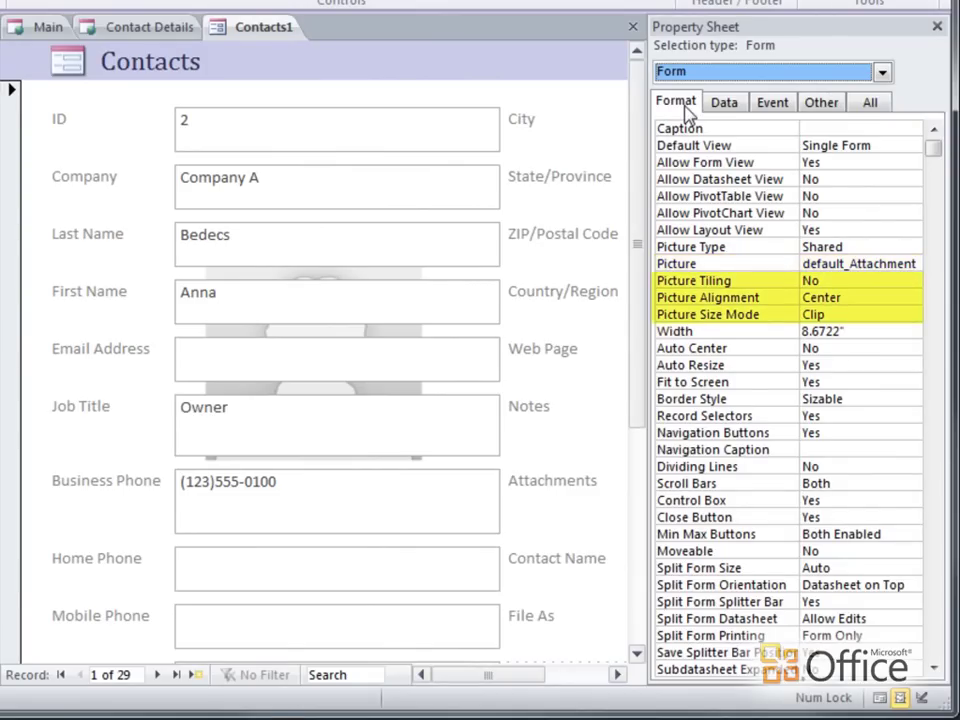
Try Picture Tiling set to Yes for the form background, and set it back to No.
left_click(860, 280)
left_click(913, 281)
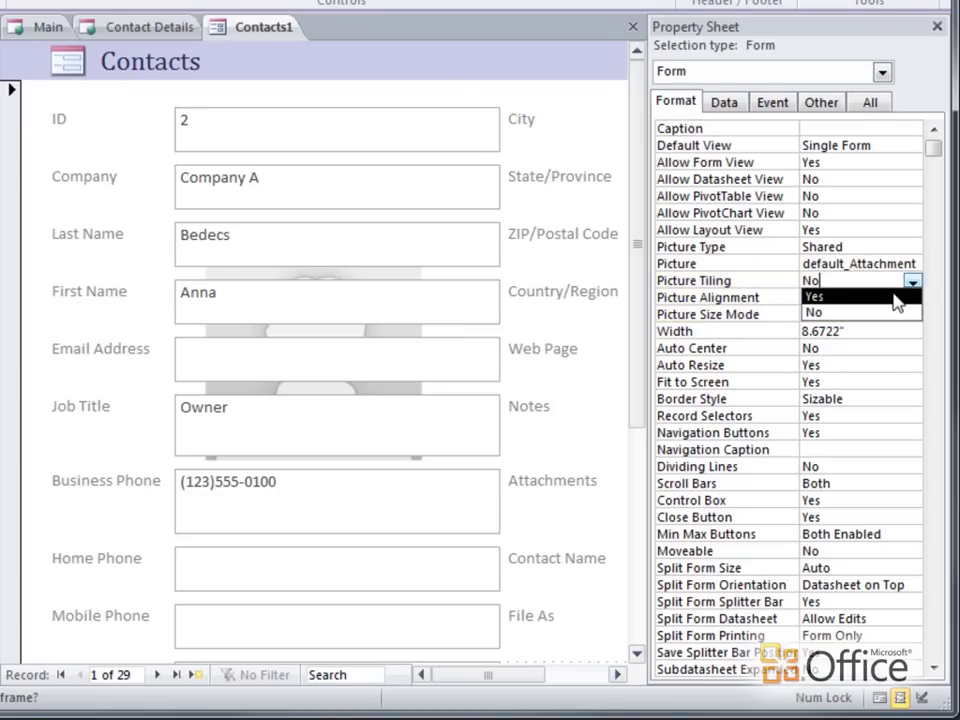
left_click(896, 297)
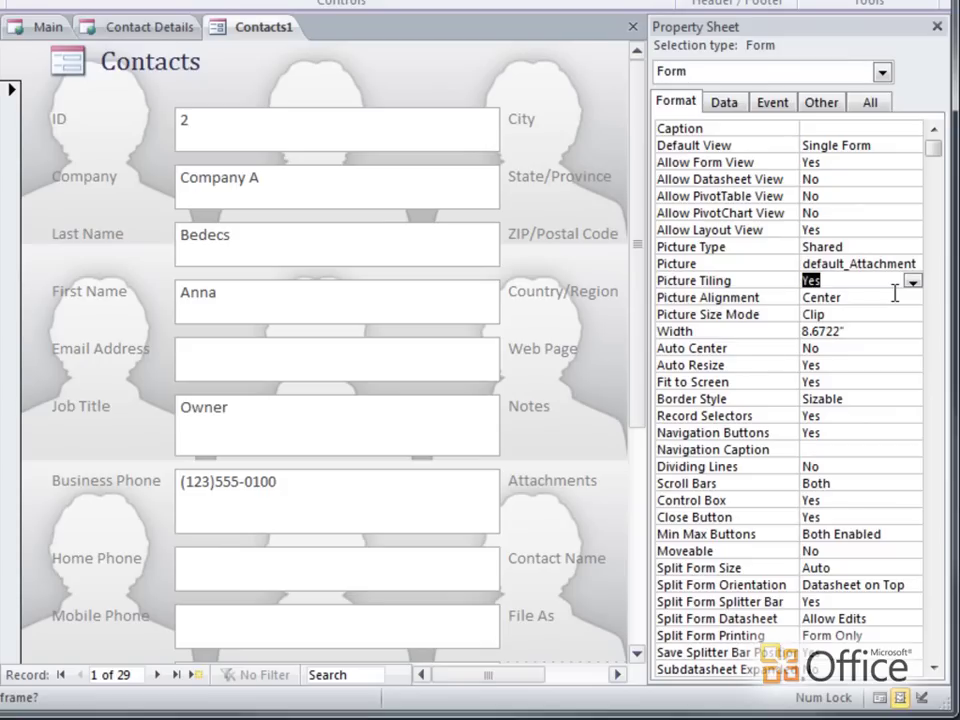
left_click(911, 283)
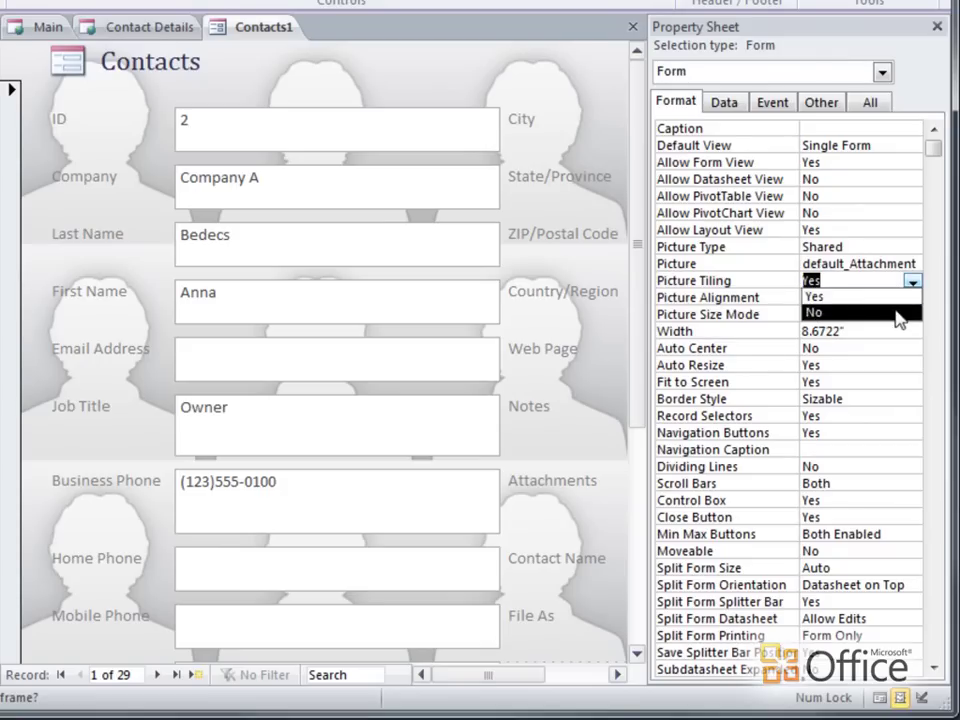
left_click(899, 315)
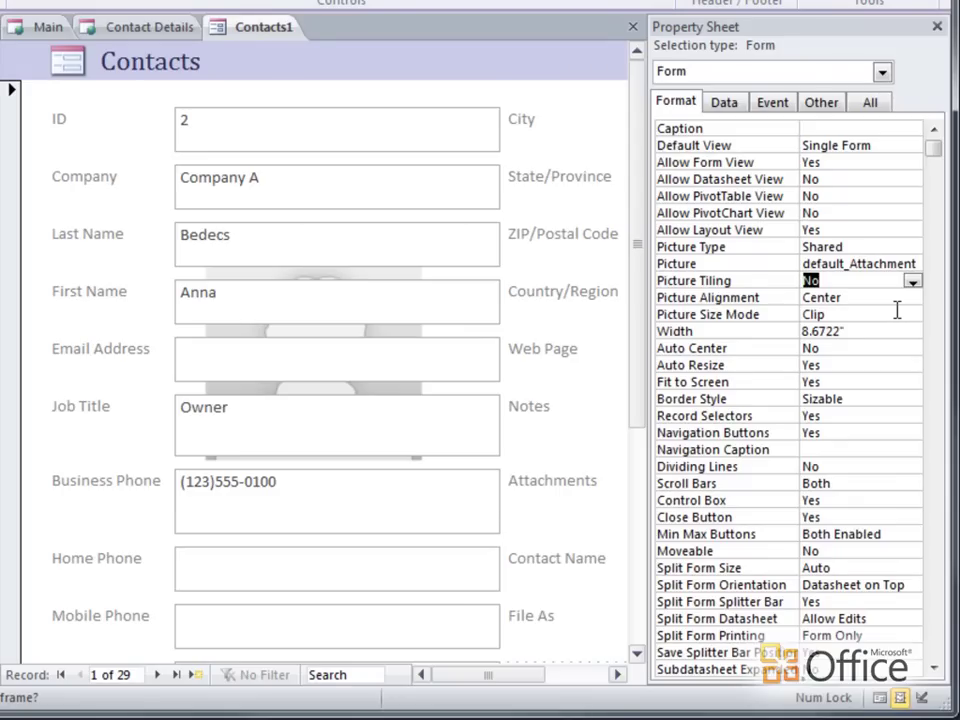
Try the Stretch option as the form background's Picture Size Mode.
left_click(897, 313)
left_click(912, 315)
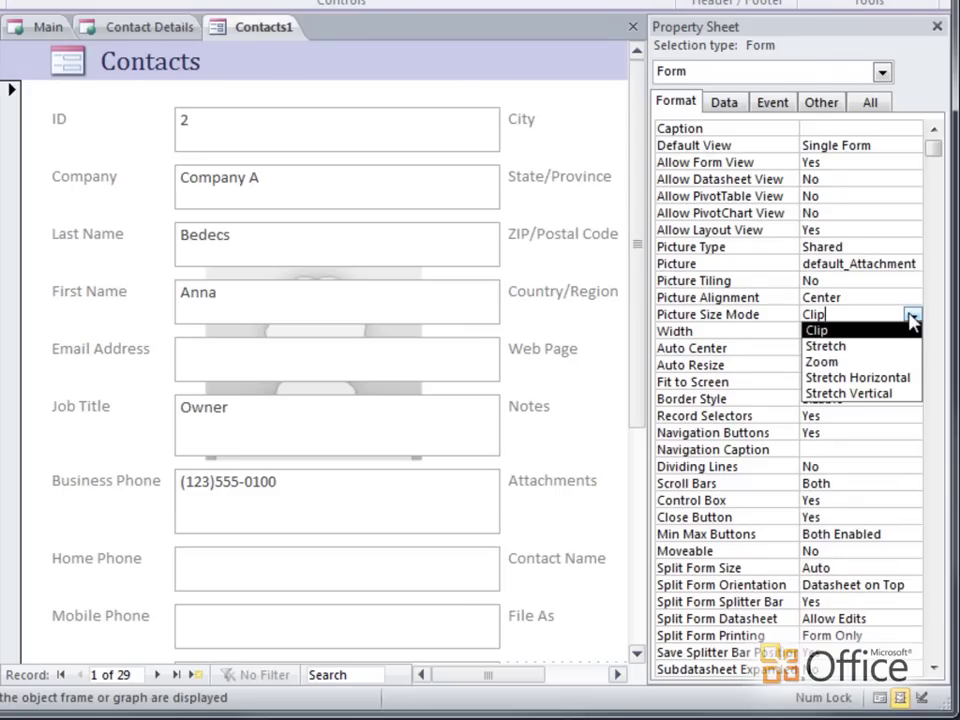
left_click(896, 346)
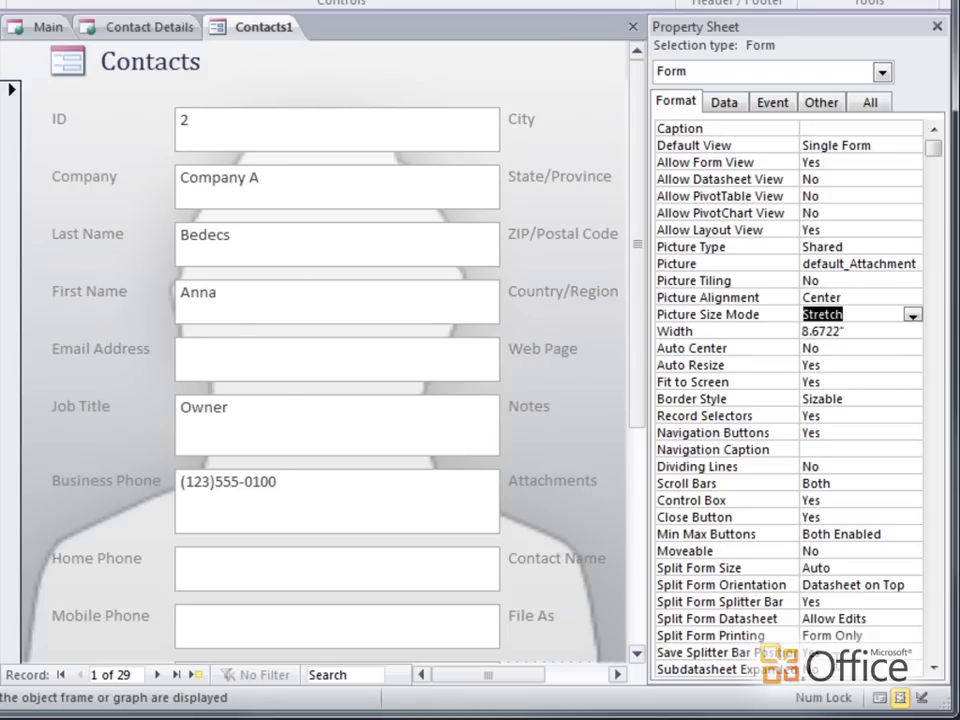
mouse_move(820, 705)
left_mouse_down()
mouse_move(823, 470)
mouse_move(814, 544)
mouse_move(831, 700)
left_mouse_up()
Set the form's Picture Size Mode to Zoom and test it by shortening the window and restoring its height.
left_click(914, 318)
left_click(898, 362)
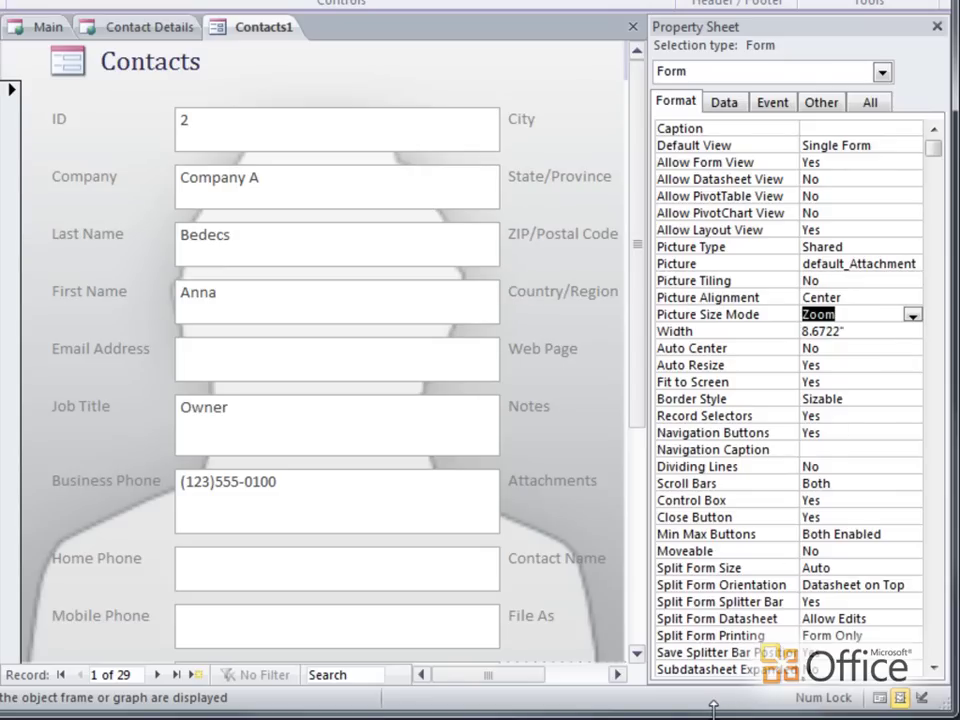
left_click_drag(713, 706, 736, 557)
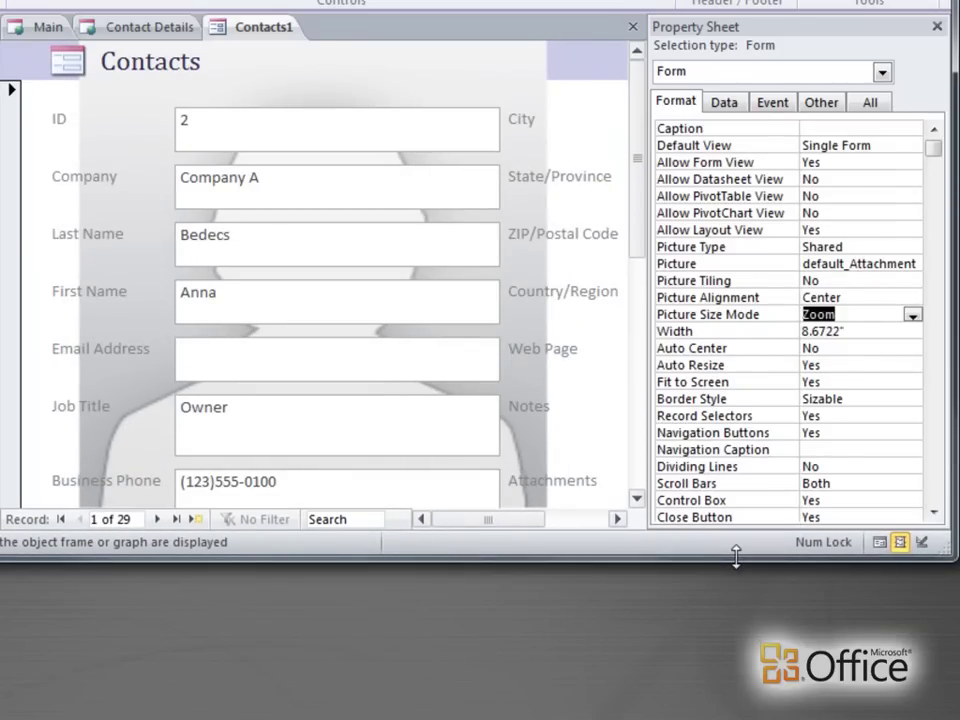
left_click_drag(736, 557, 740, 708)
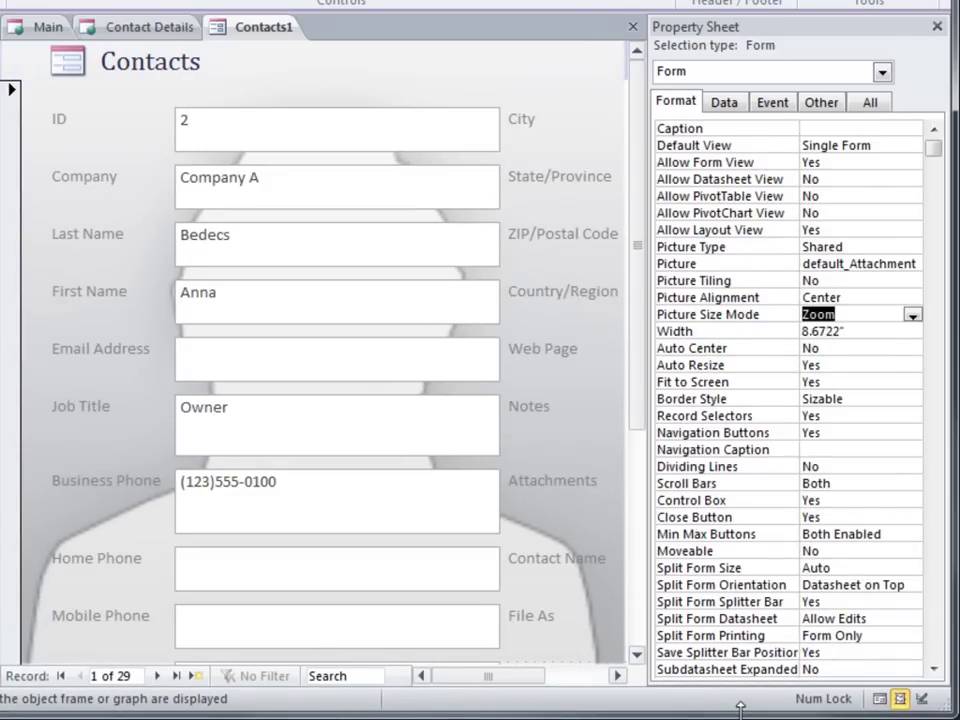